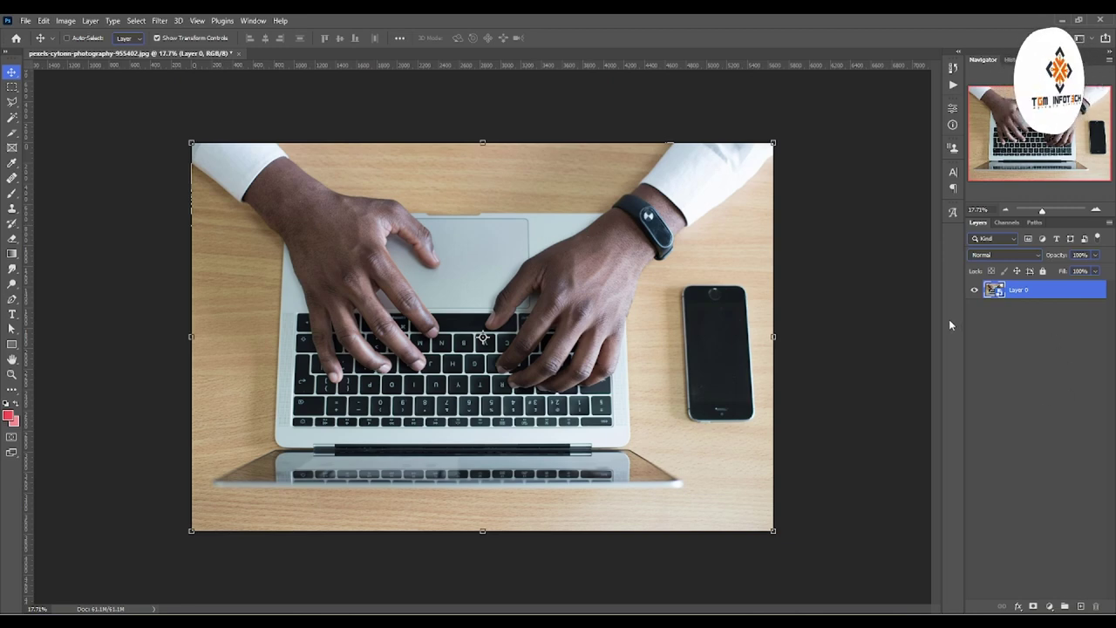
Open the Layers panel's list of new fill and adjustment layer types over the laptop photo.
left_click(1049, 605)
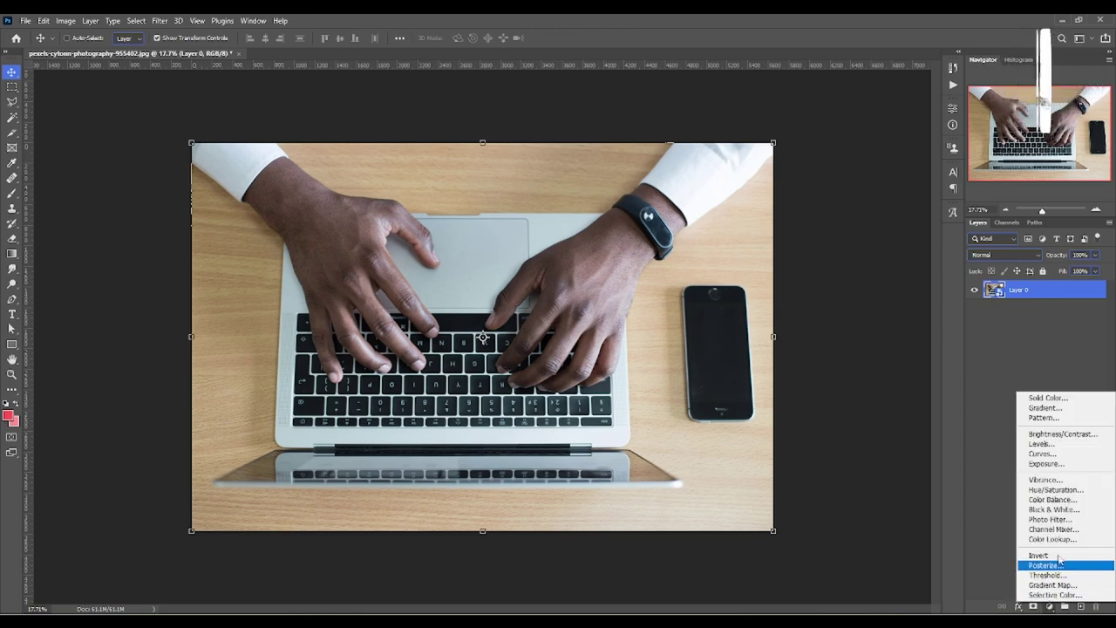
Add a Hue/Saturation adjustment layer with Saturation -100 to make the photo black and white.
left_click(1064, 491)
left_click_drag(819, 206, 716, 205)
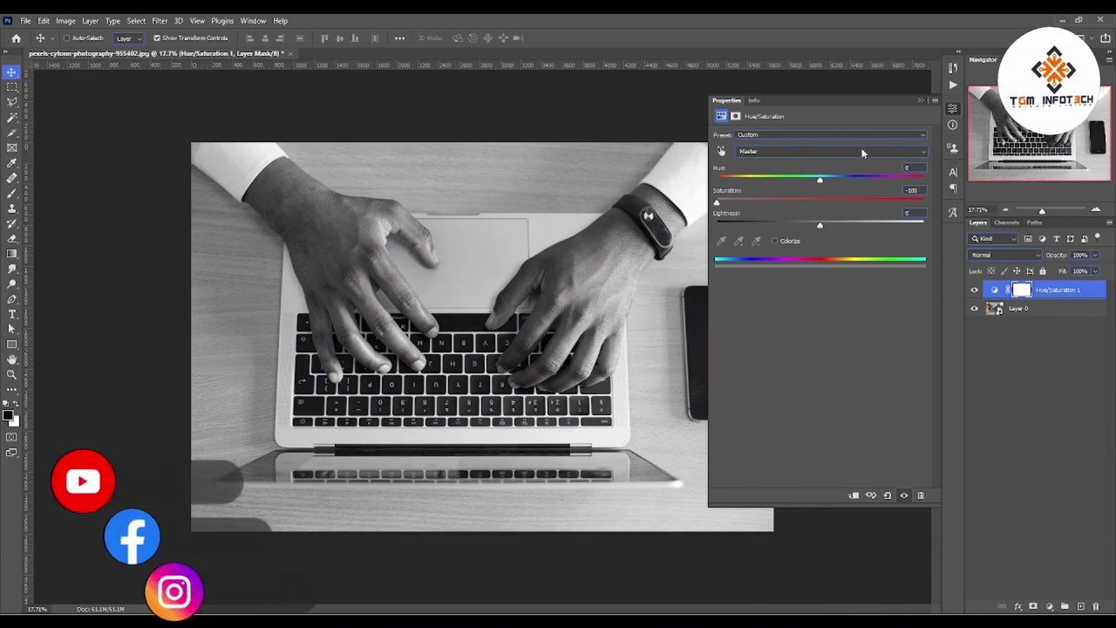
left_click(920, 101)
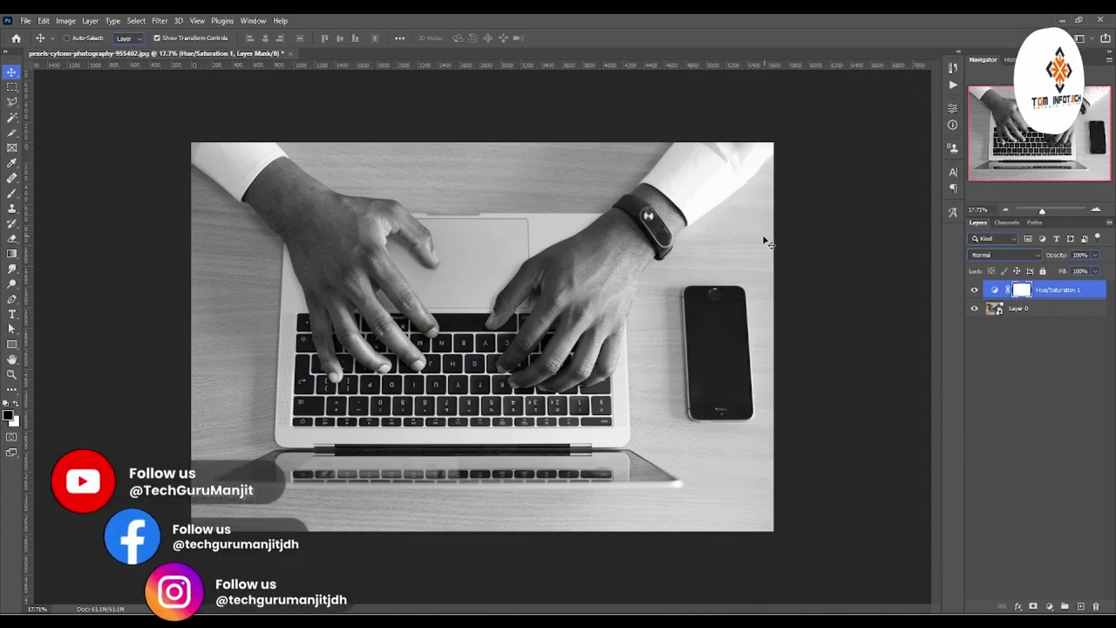
left_click(1065, 606)
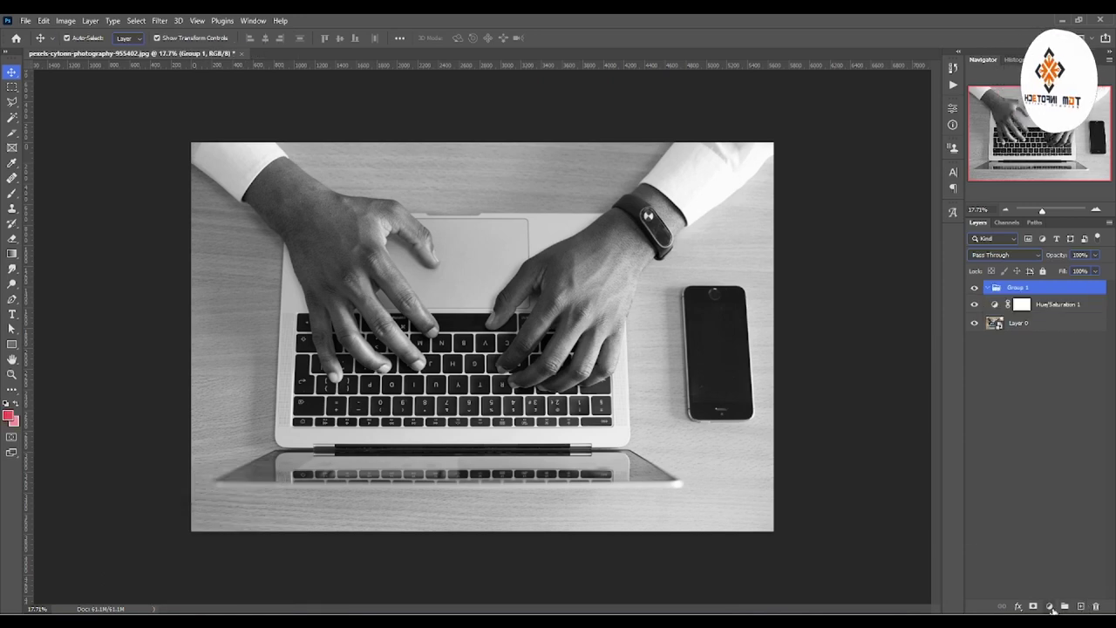
key("ctrl+z")
Add a Brightness/Contrast adjustment layer with Contrast 31 above the Hue/Saturation layer.
left_click(1050, 606)
left_click(1054, 439)
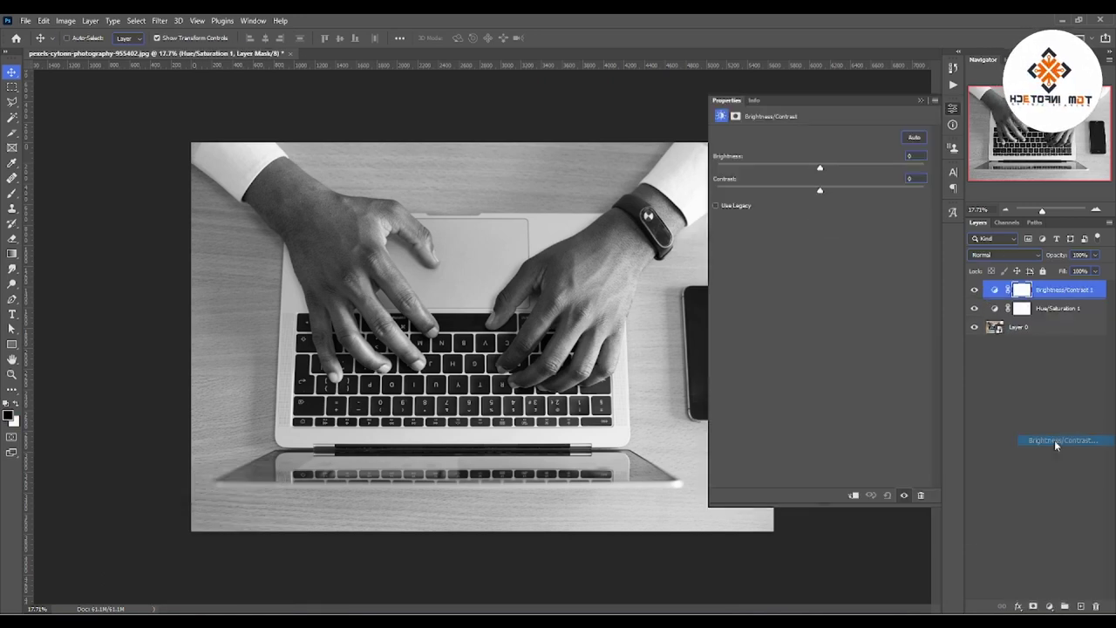
left_click_drag(845, 187, 855, 188)
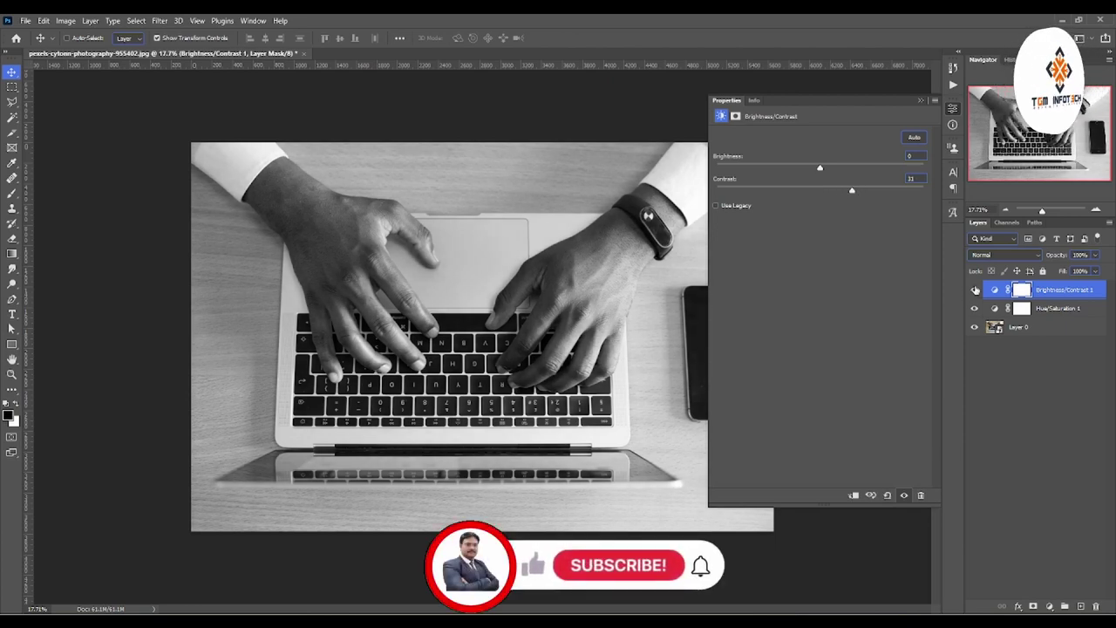
left_click(974, 290)
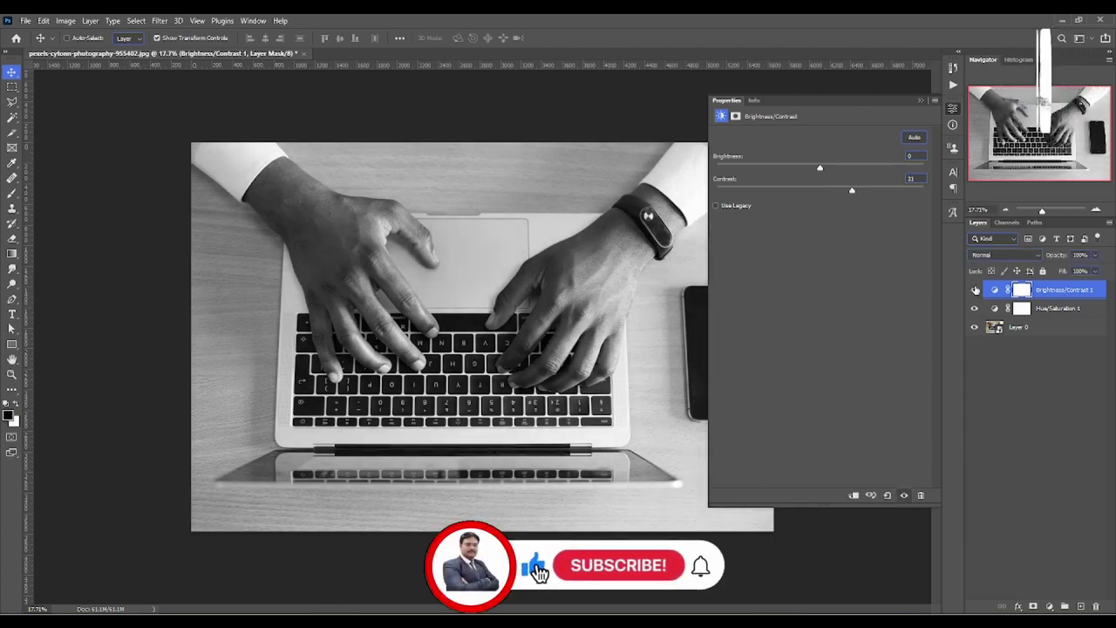
left_click(974, 289)
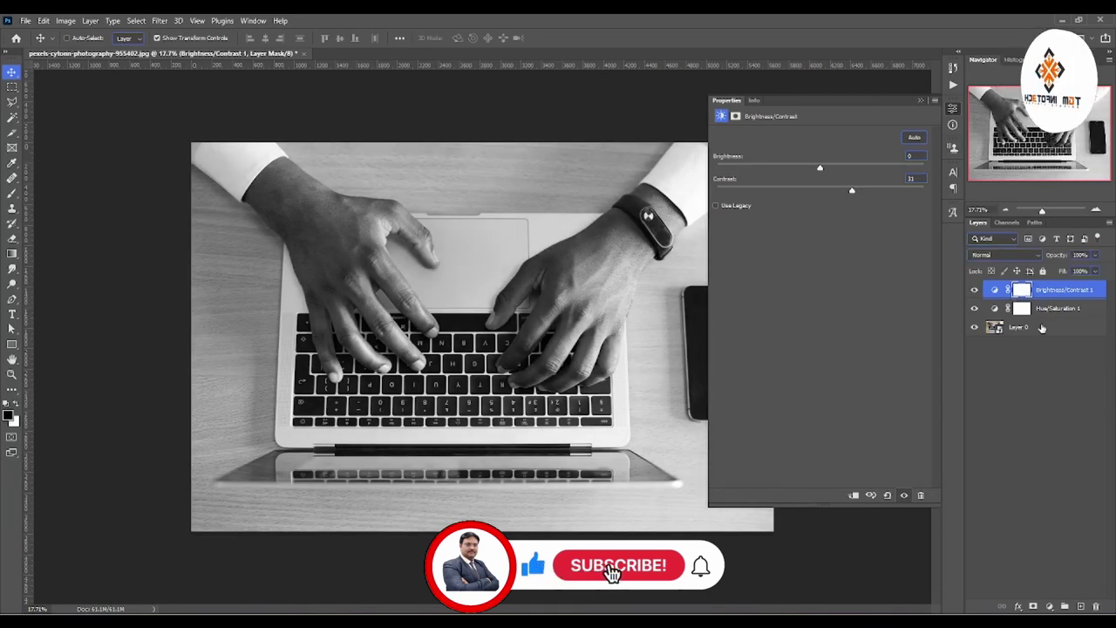
left_click(1049, 606)
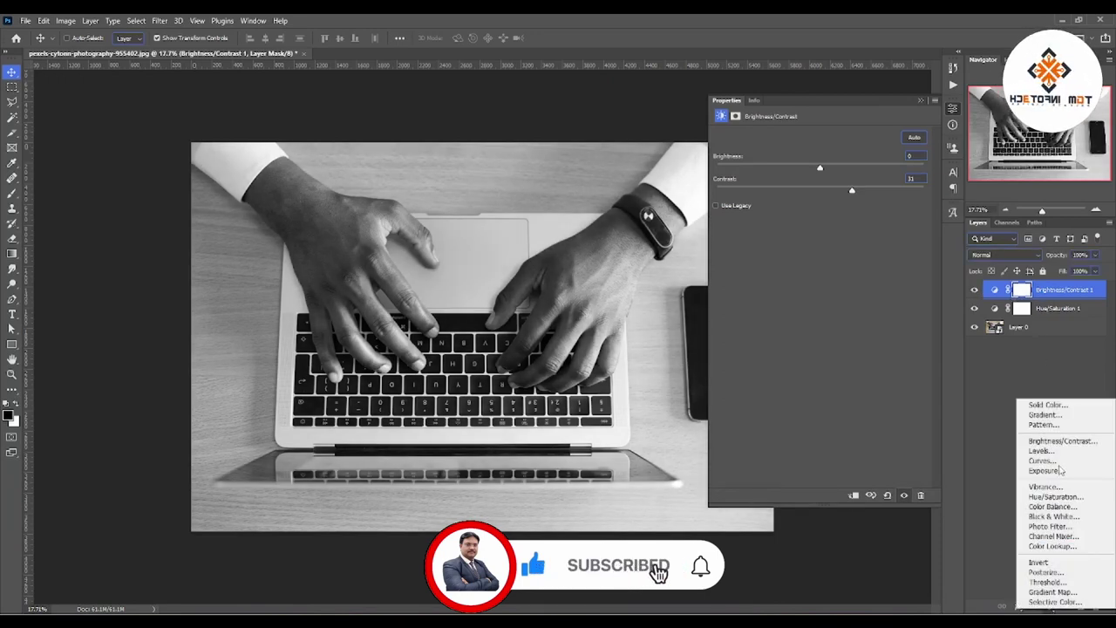
left_click(994, 417)
left_click(921, 101)
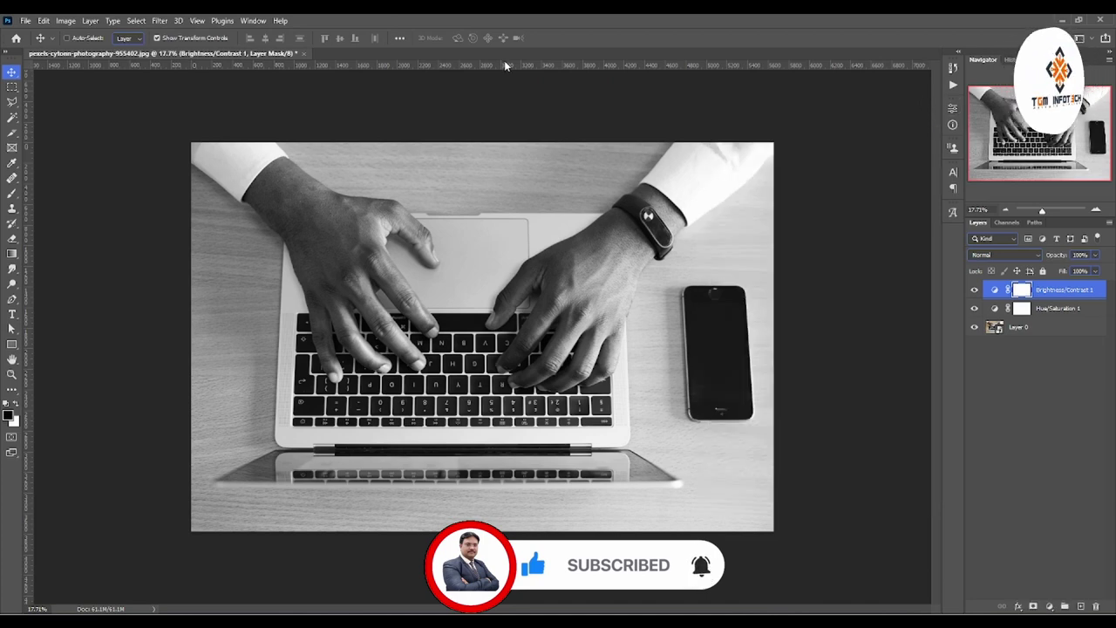
Create a New Guide Layout with 3 columns dividing the photo into thirds.
left_click(199, 20)
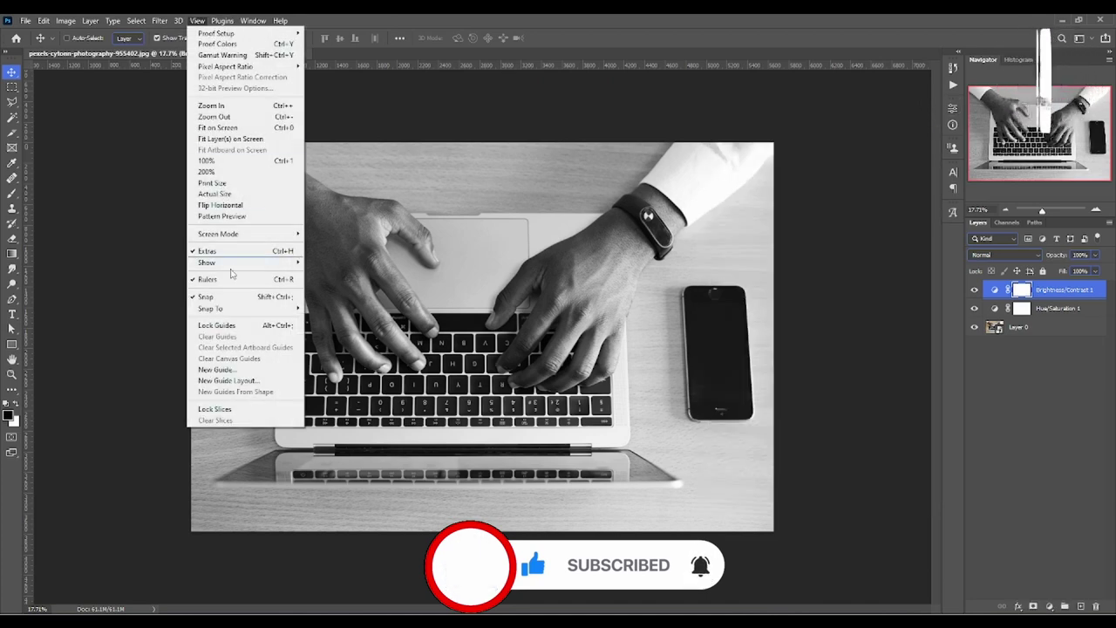
left_click(288, 386)
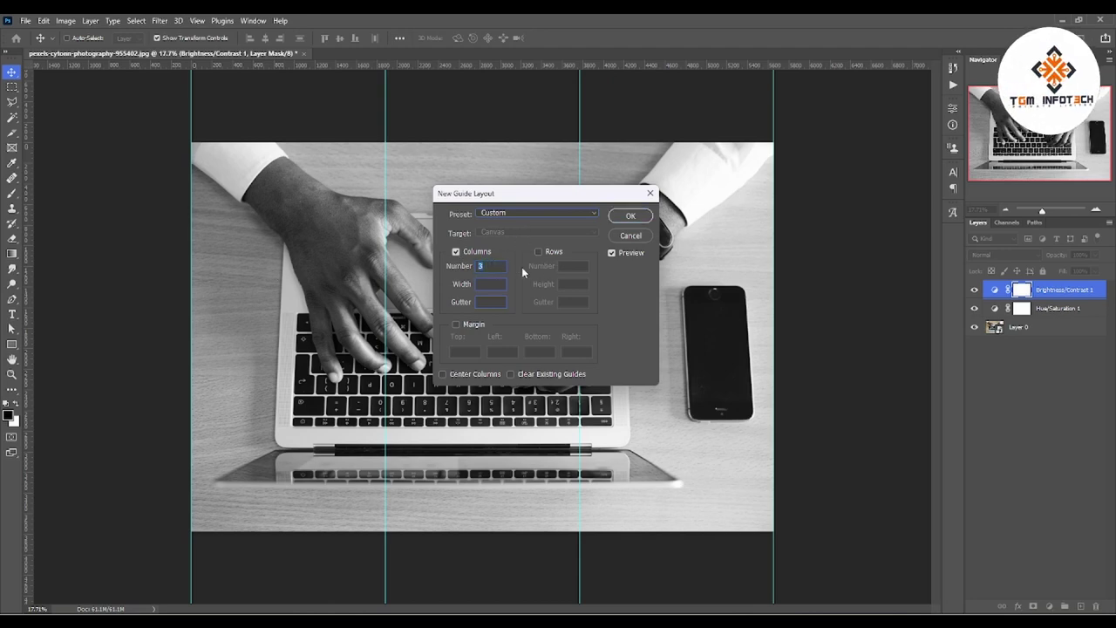
left_click(506, 214)
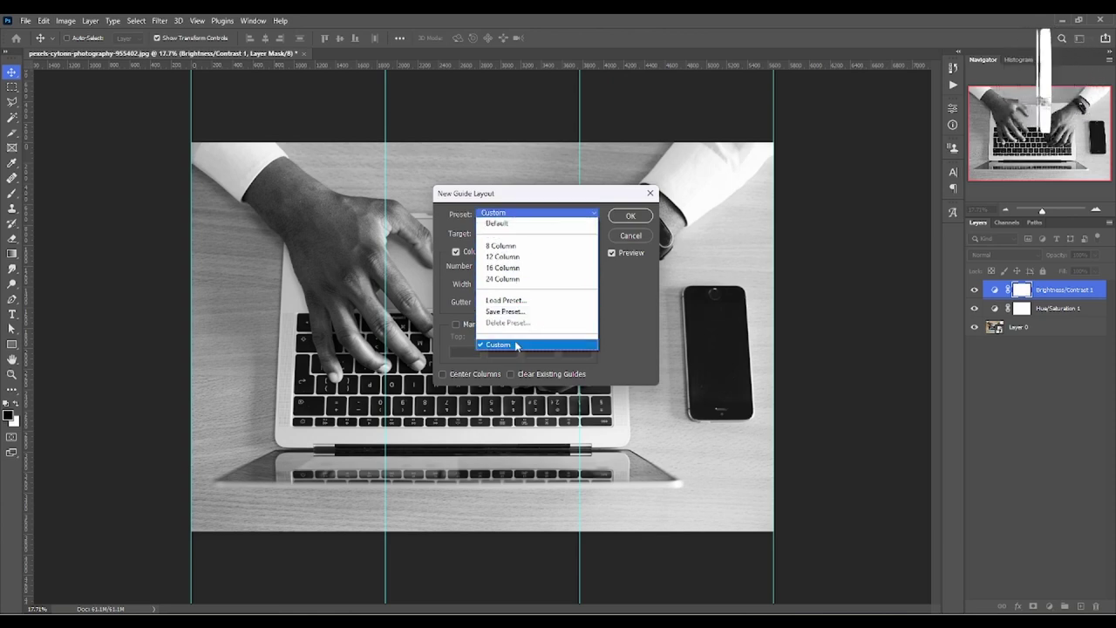
left_click(525, 343)
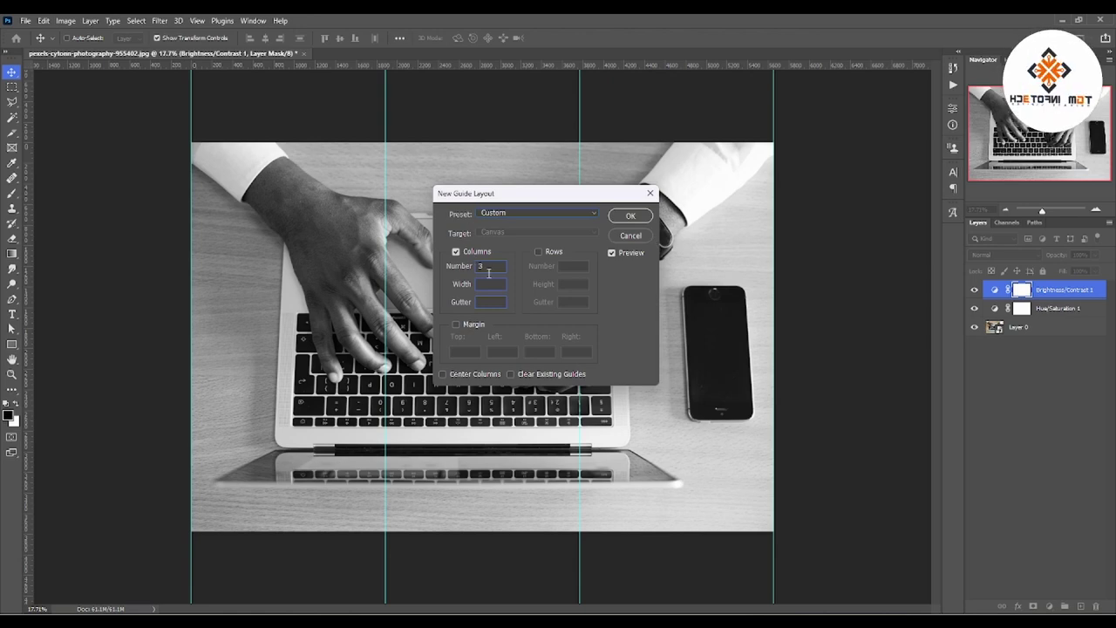
type("3")
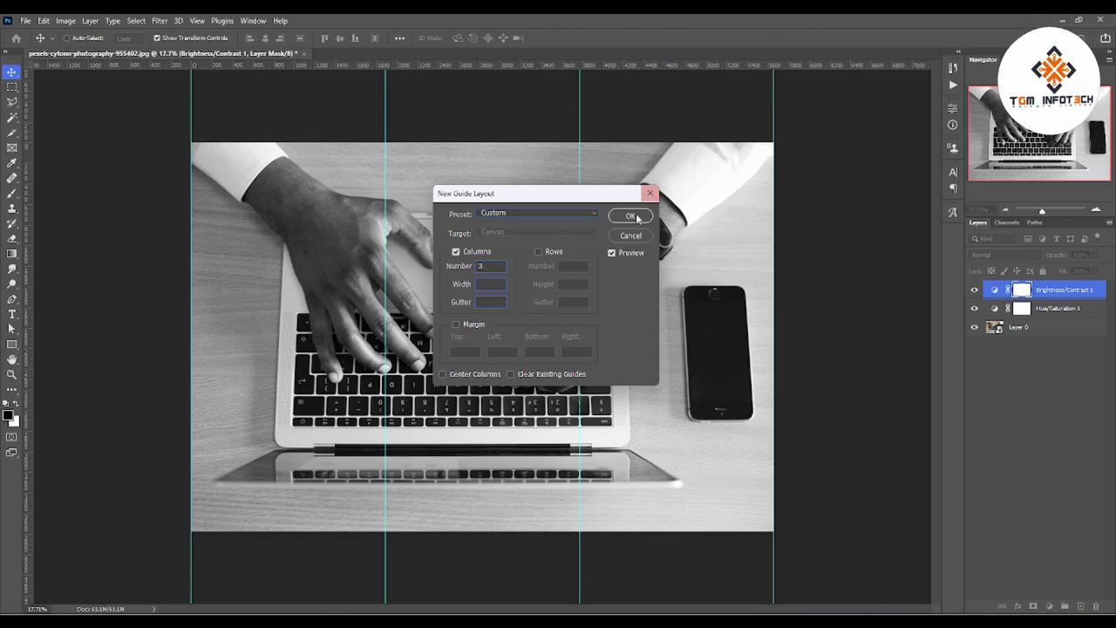
left_click(629, 216)
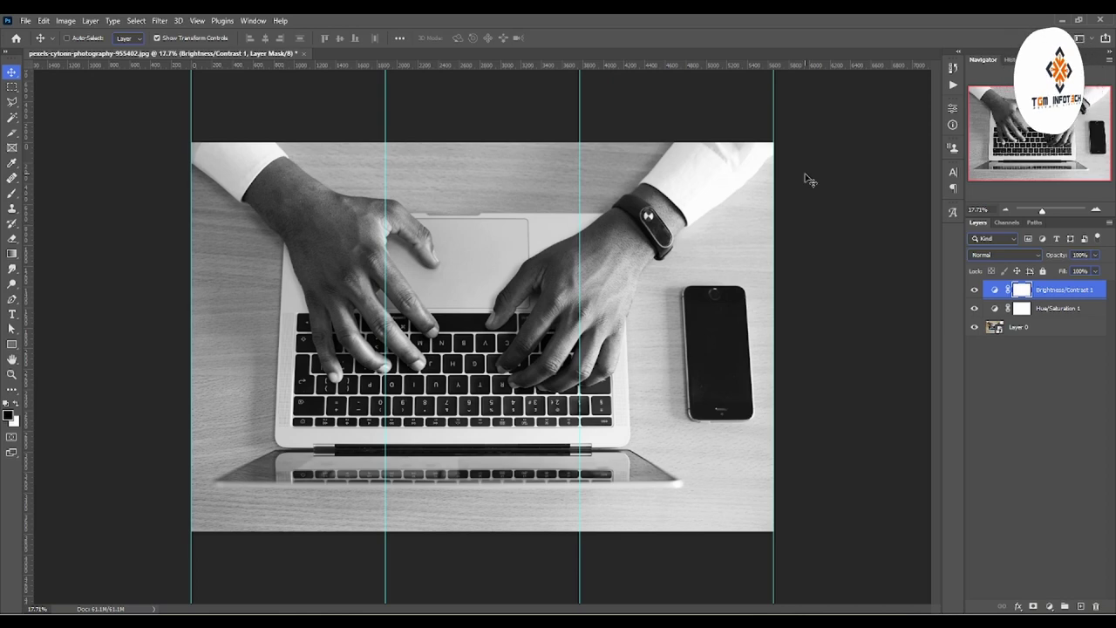
Lock the column guides in place.
left_click(197, 20)
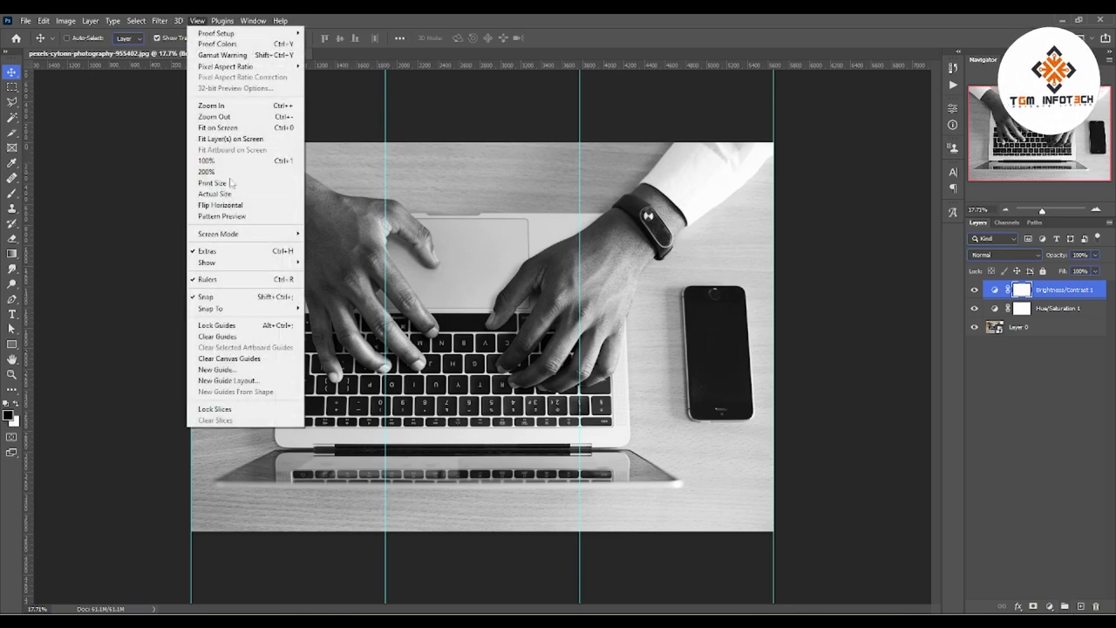
left_click(261, 327)
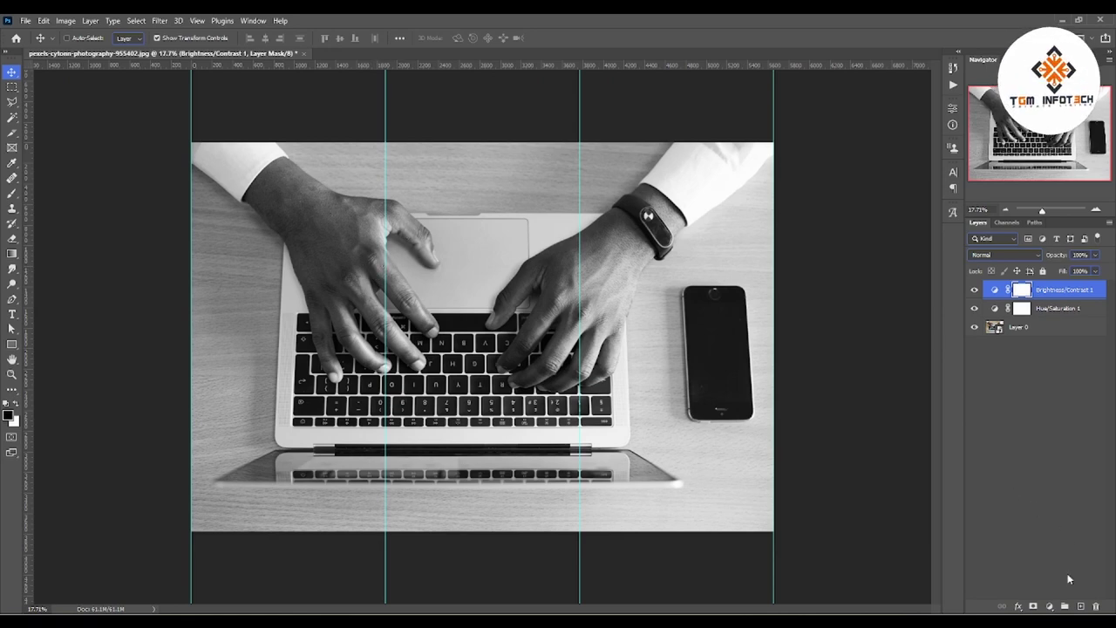
left_click(1049, 606)
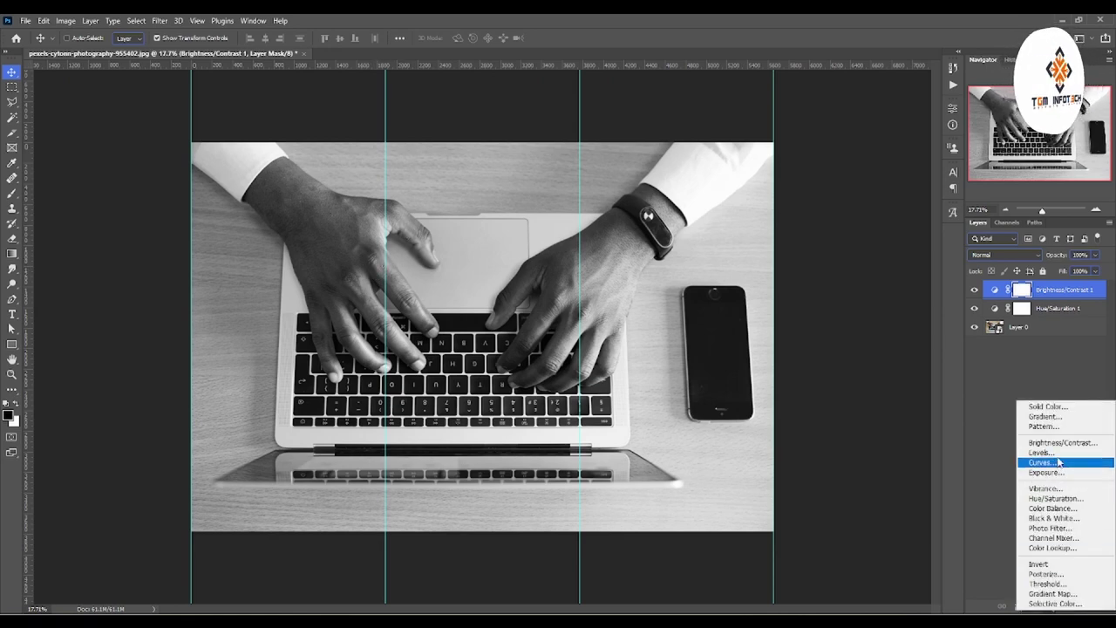
Add a blue #0072ff Solid Color fill layer set to Multiply blend mode.
left_click(1047, 406)
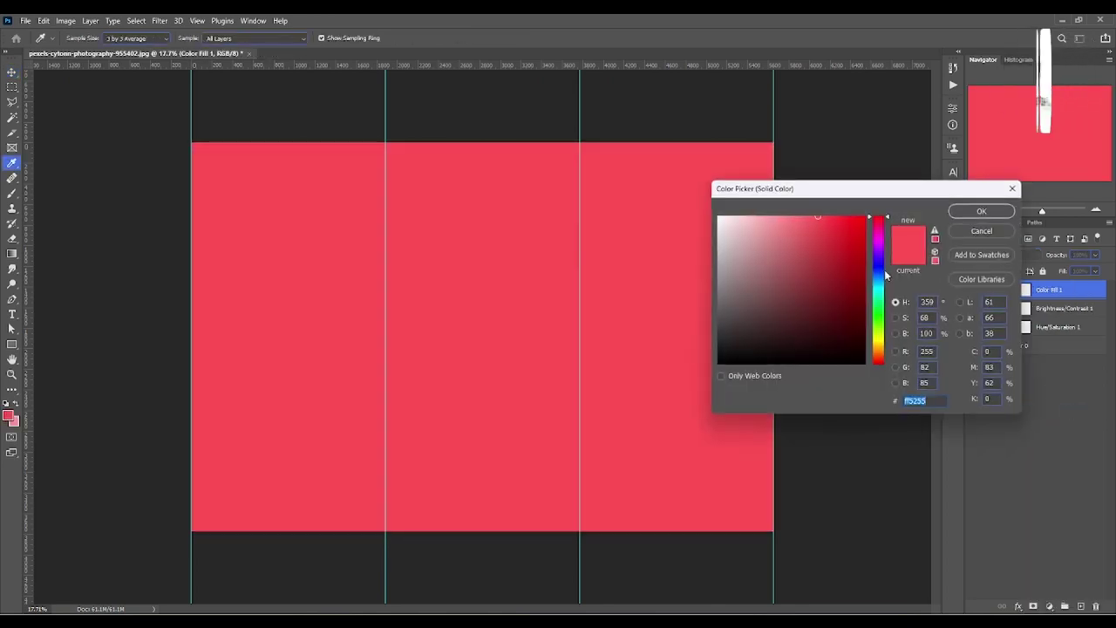
left_click(866, 217)
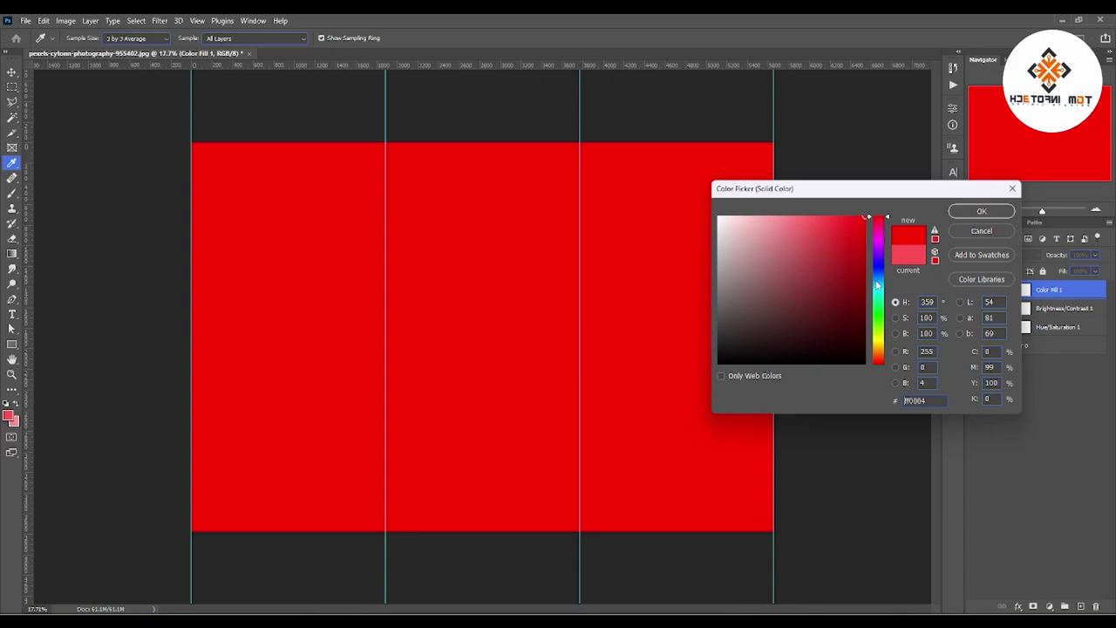
left_click_drag(879, 284, 881, 279)
key("Return")
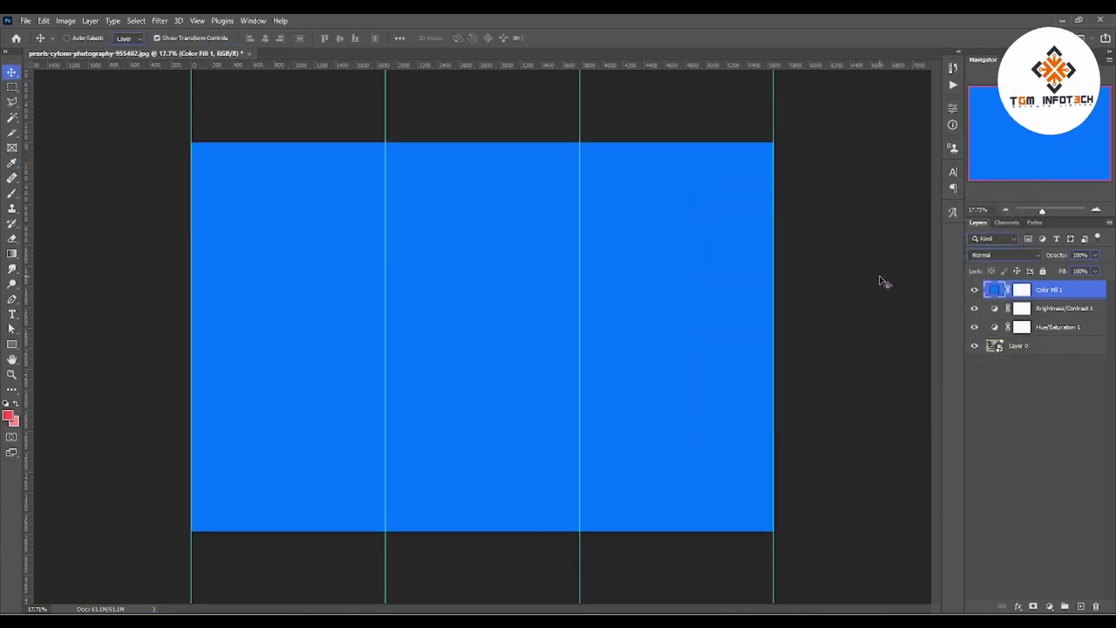
left_click(989, 256)
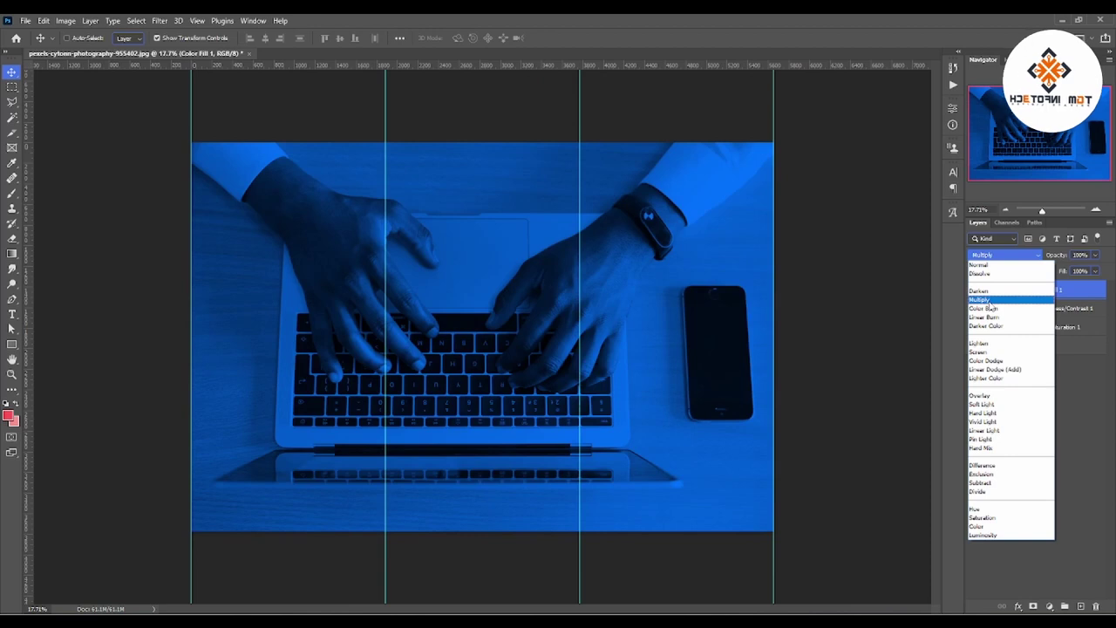
left_click(979, 299)
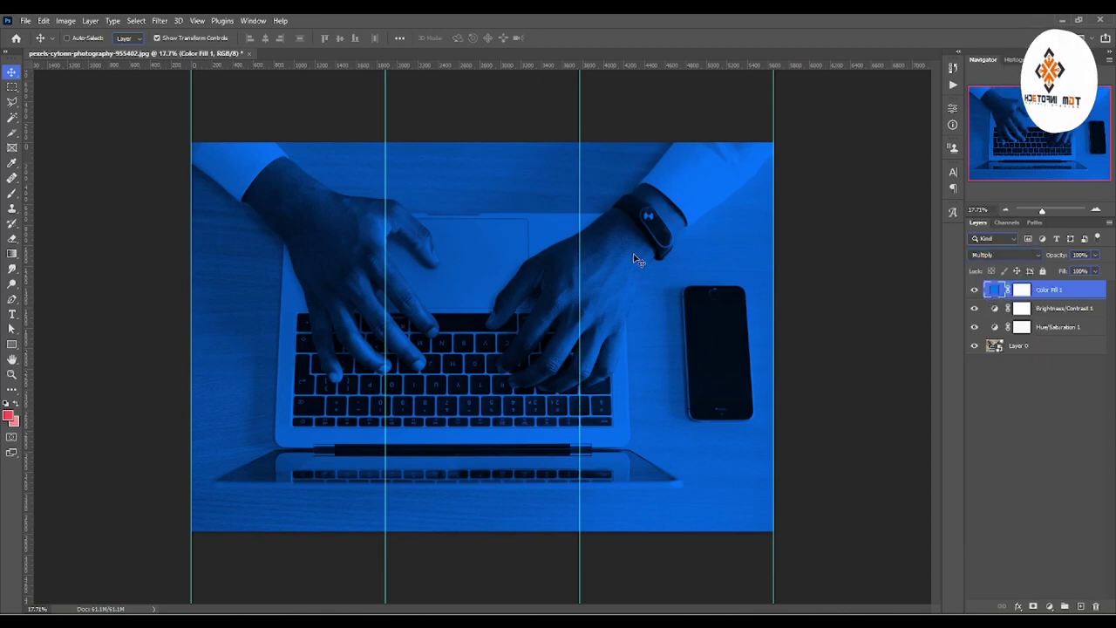
left_click(12, 88)
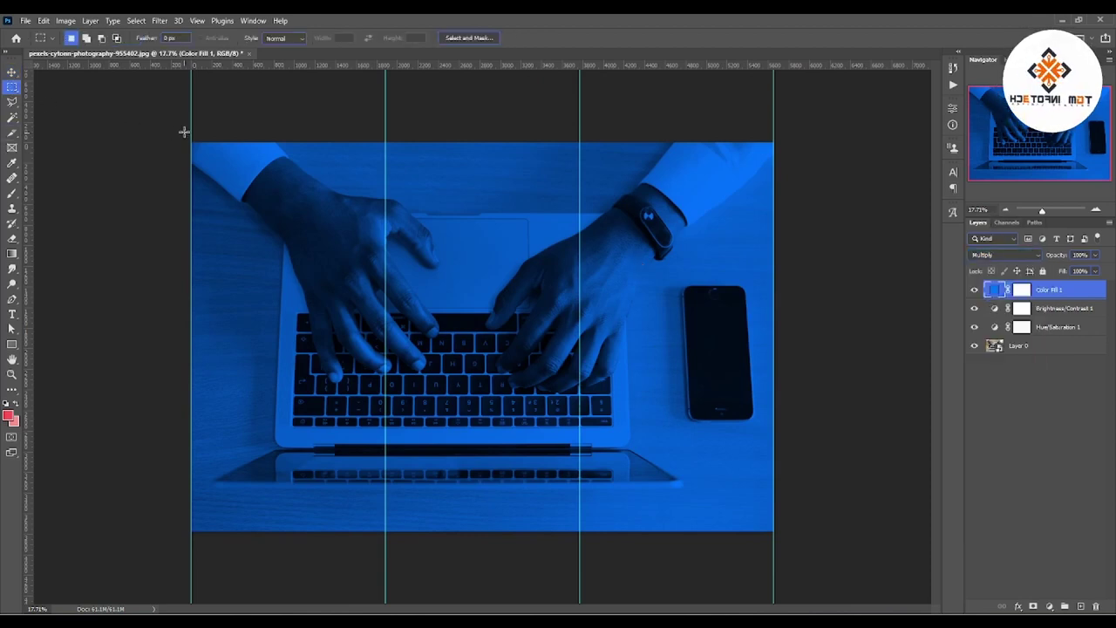
Mask the Color Fill layer so the blue tint covers only the left third of the photo.
left_click_drag(192, 142, 382, 544)
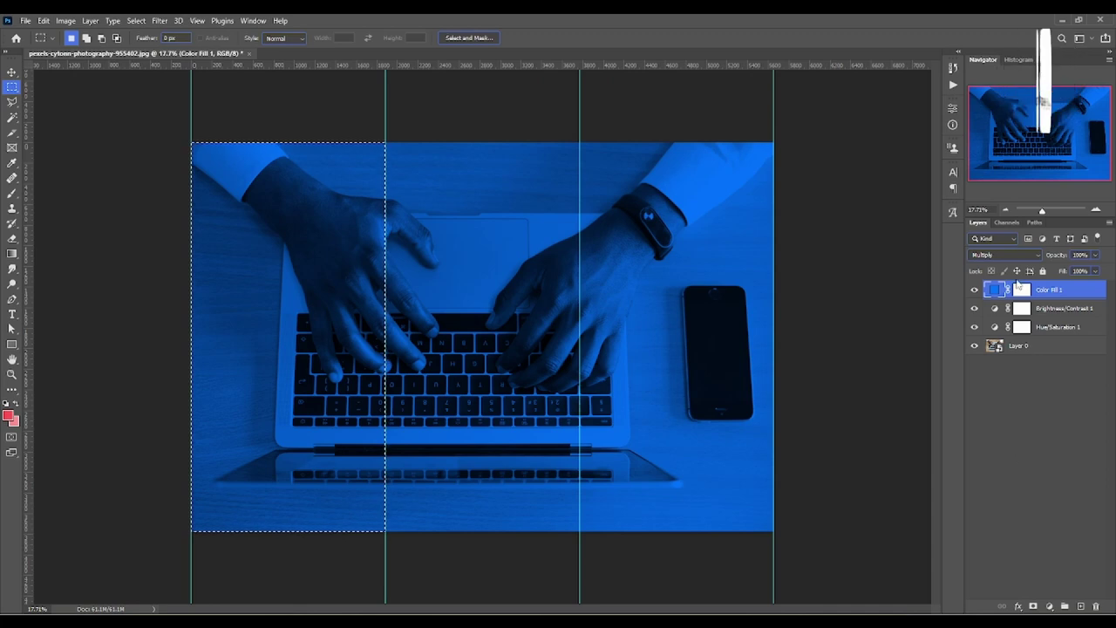
left_click(1020, 291)
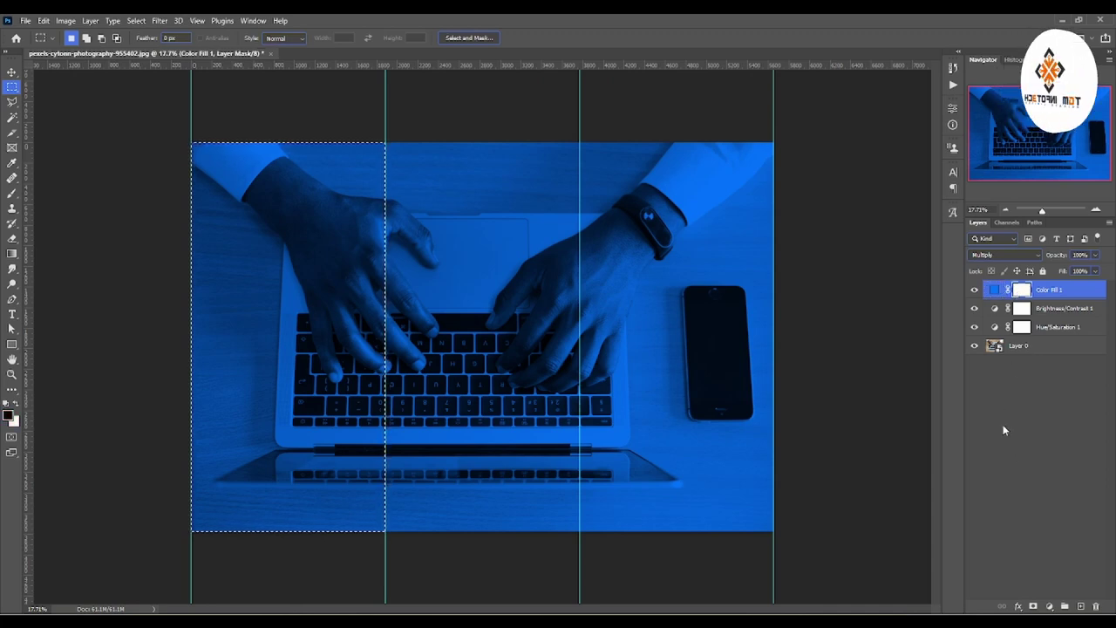
key("Delete")
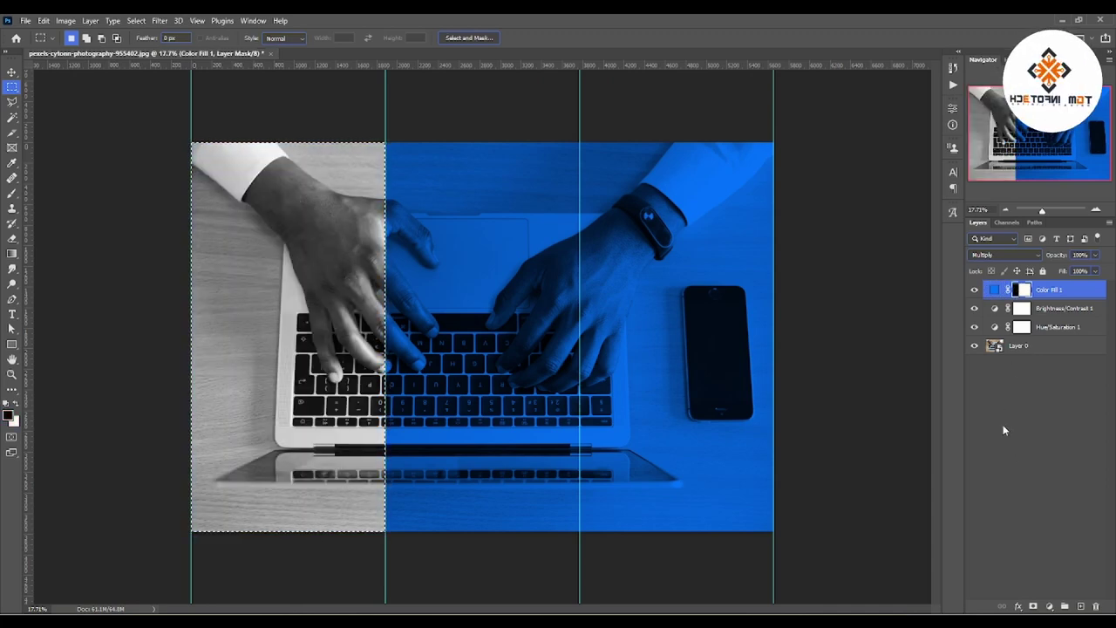
key("ctrl+d")
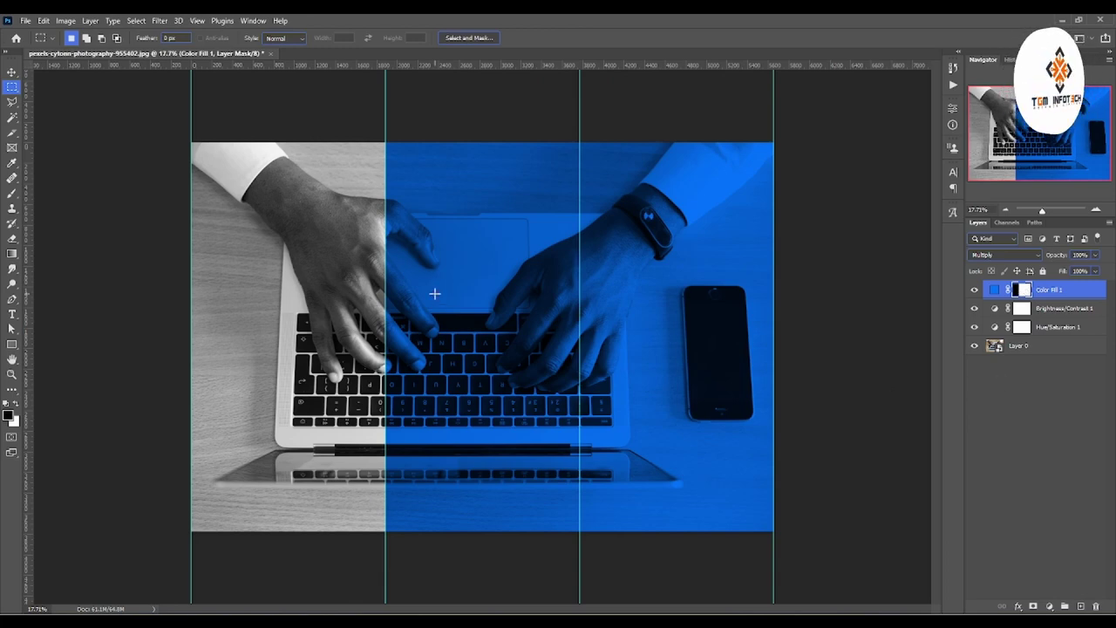
key("ctrl+i")
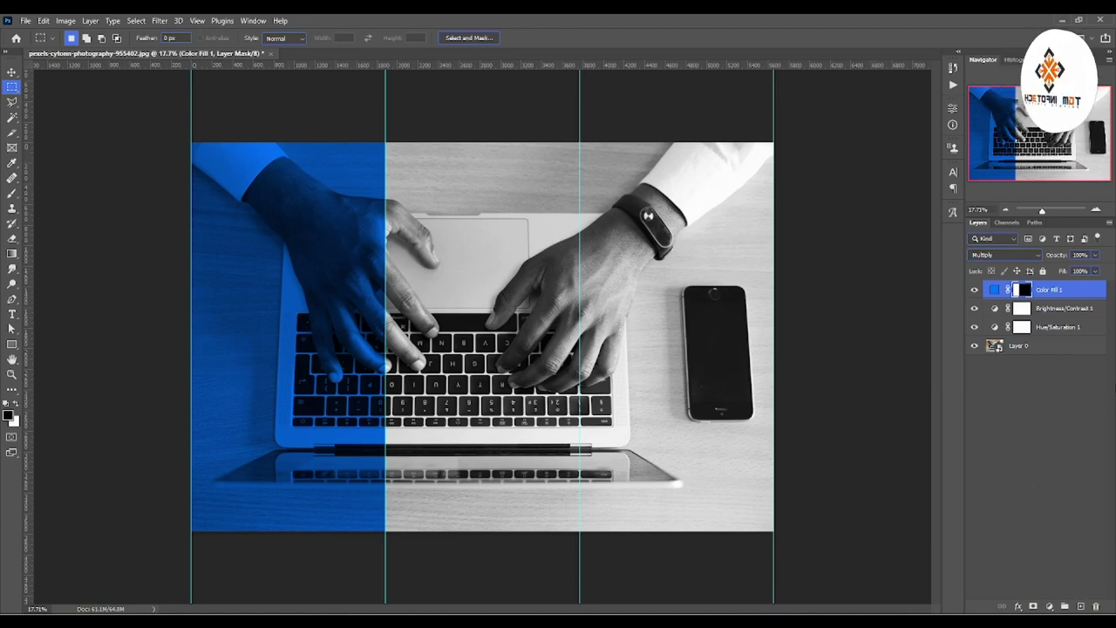
Duplicate Color Fill 1 and replace the copy's mask with a fresh white mask.
left_click(1065, 299)
key("ctrl+j")
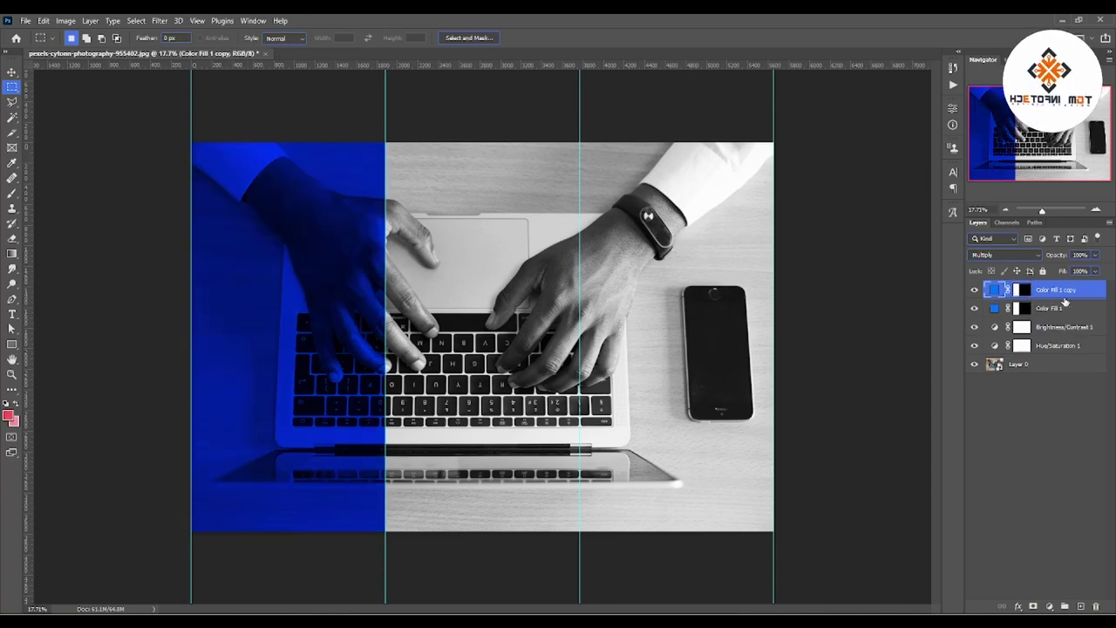
key("Delete")
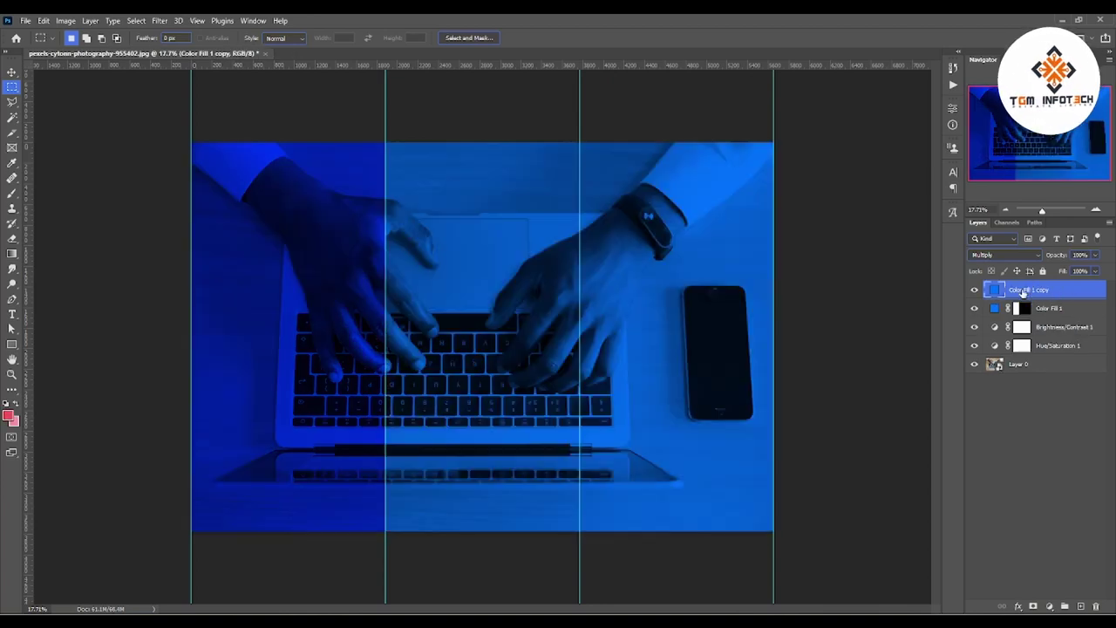
left_click(1034, 600)
left_click(1022, 288)
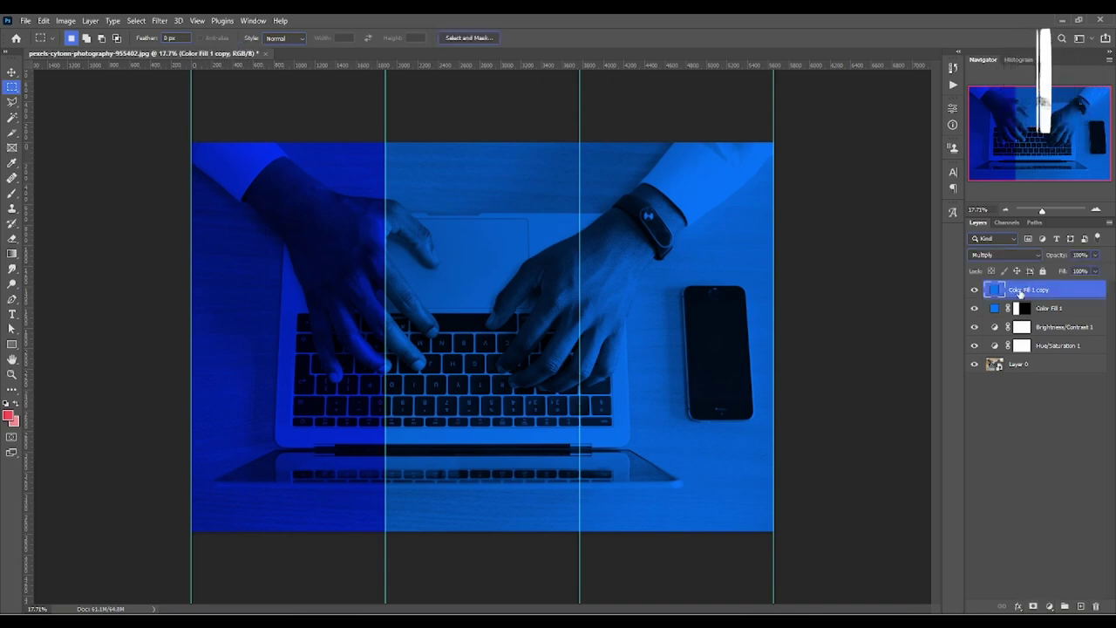
left_click(1033, 605)
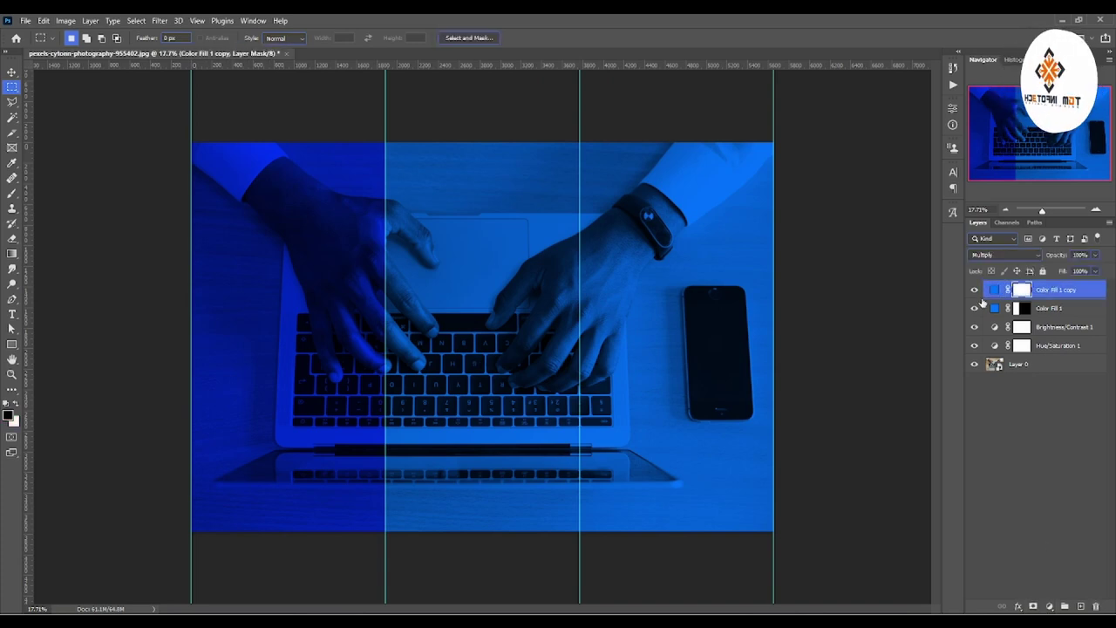
Change the Color Fill 1 copy's colour from blue to red.
double_click(993, 291)
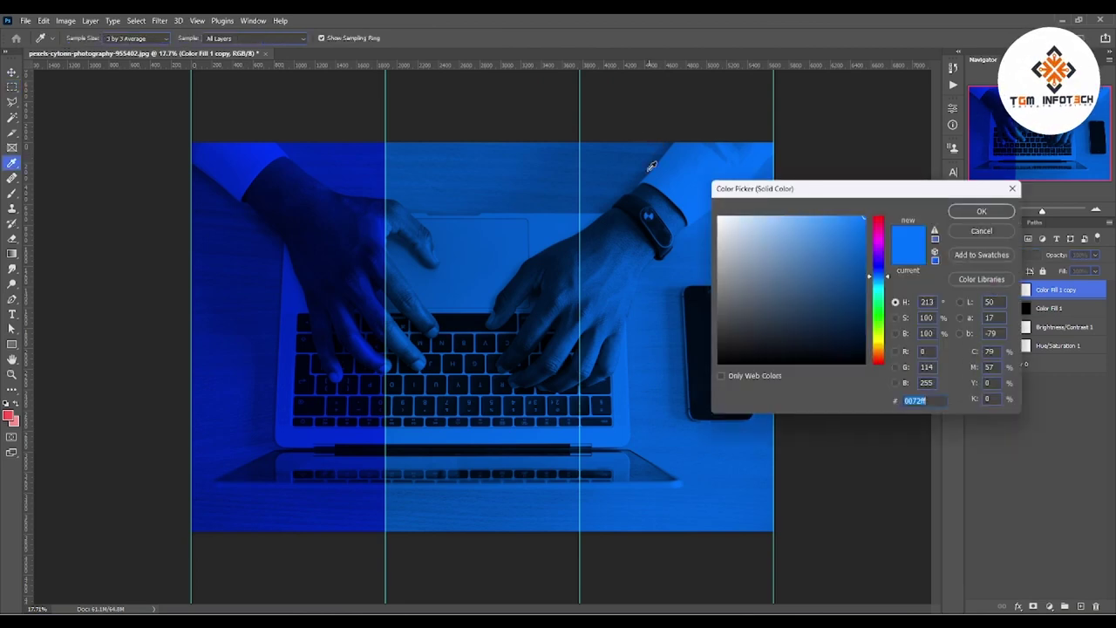
left_click_drag(872, 188, 946, 175)
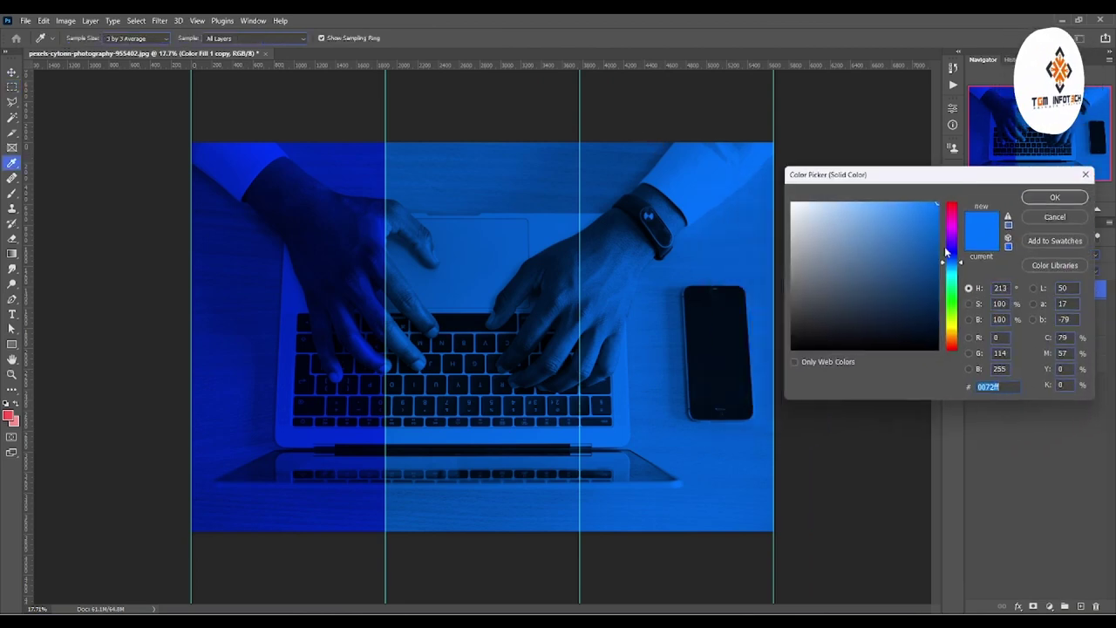
left_click_drag(959, 262, 959, 203)
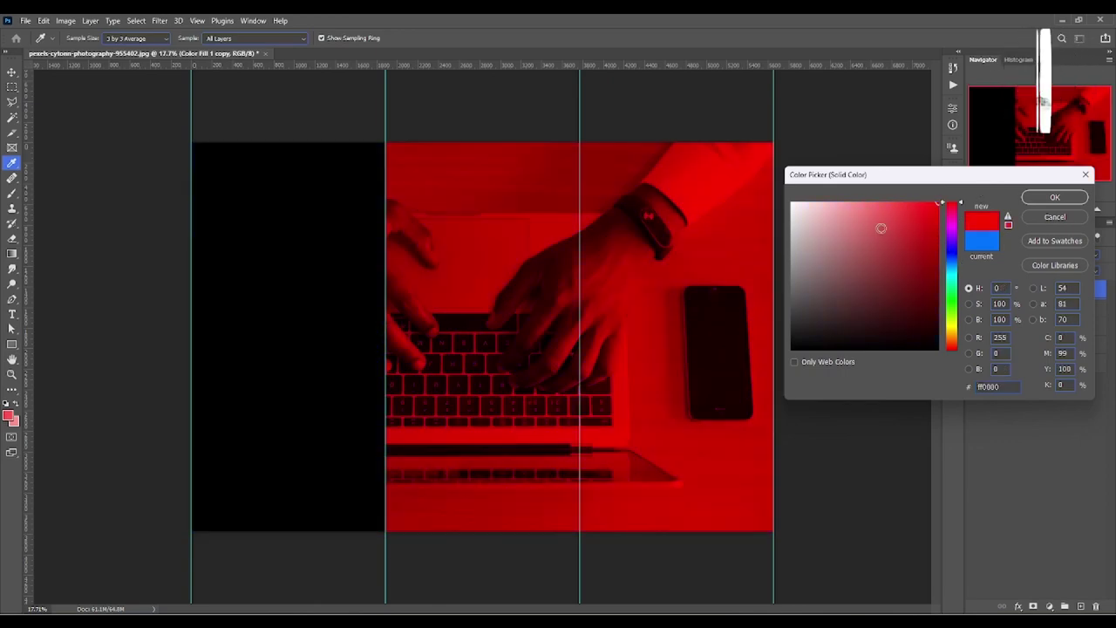
left_click(925, 202)
left_click_drag(925, 192, 921, 193)
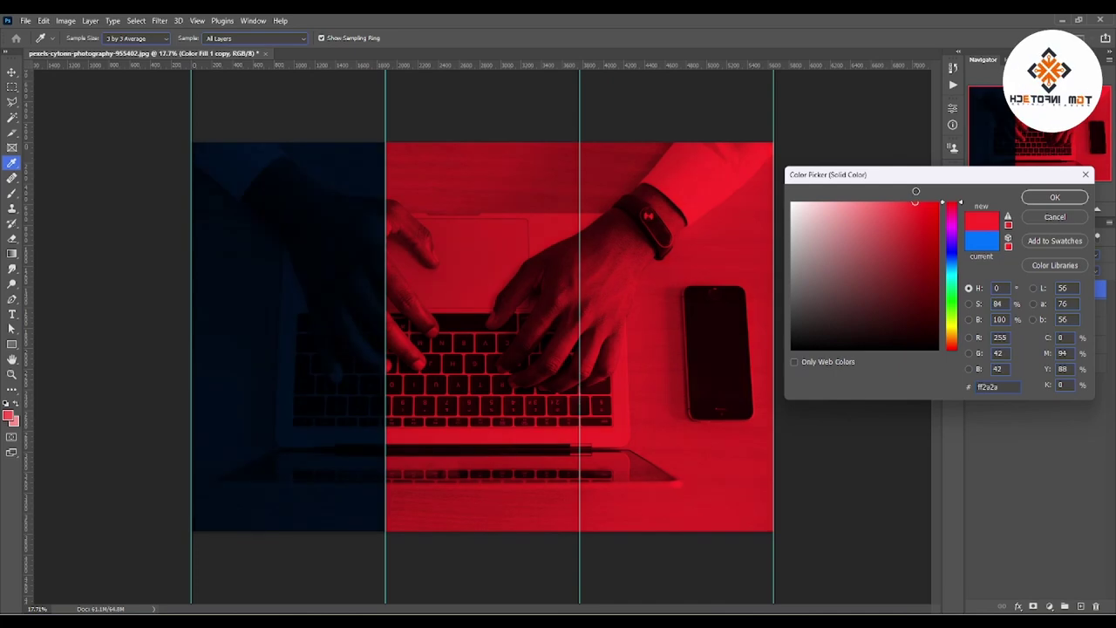
key("Return")
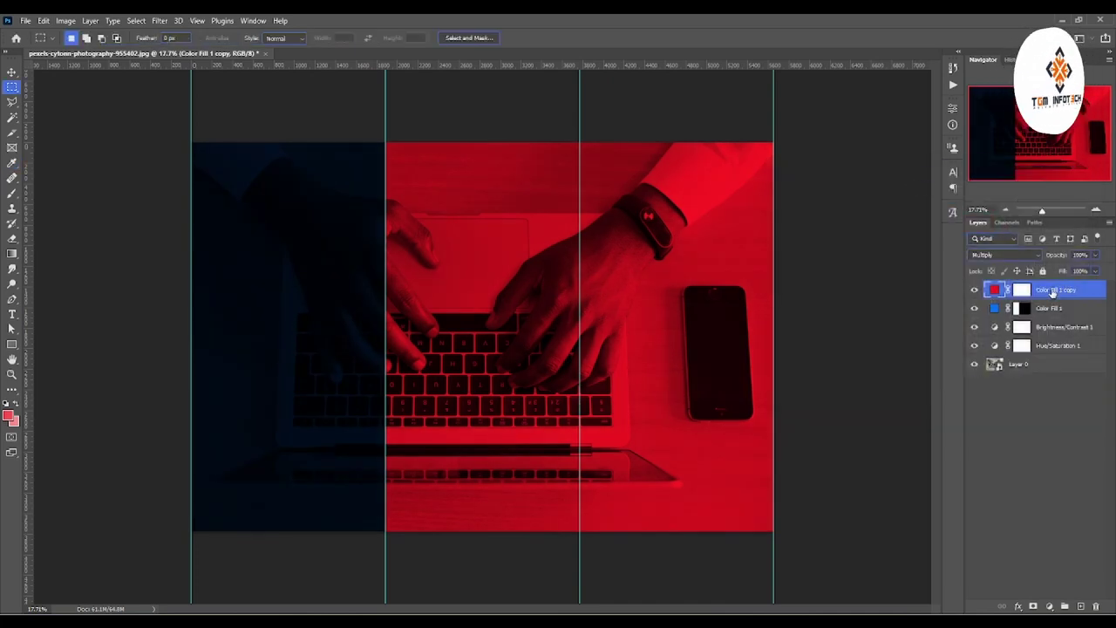
left_click(1021, 291)
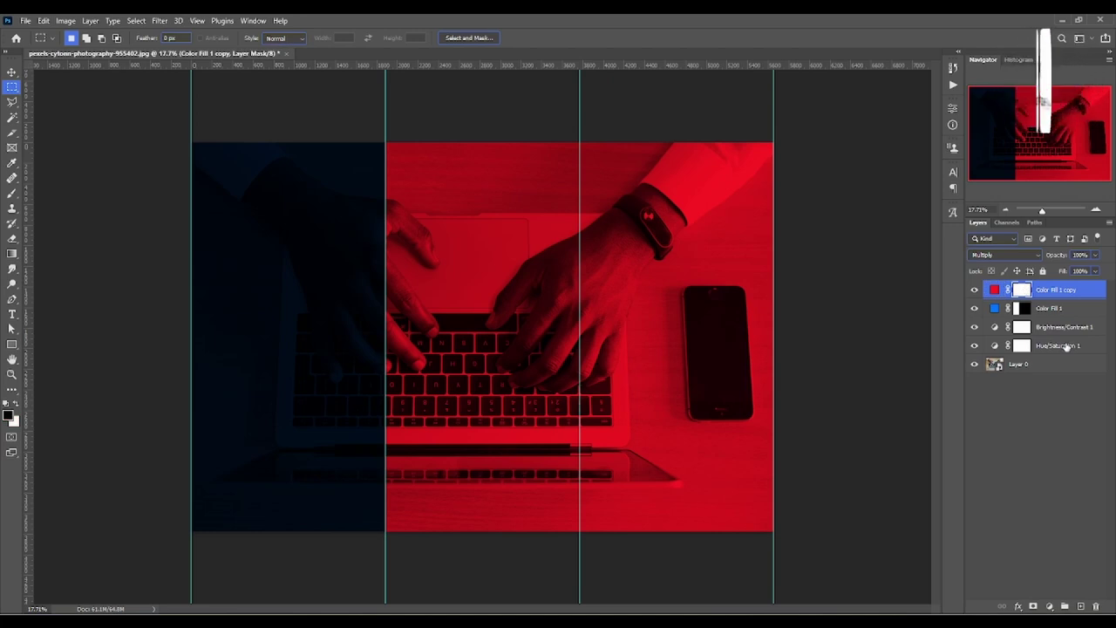
Mask the red copy layer so red tints only the right third of the photo.
left_click_drag(793, 115, 579, 590)
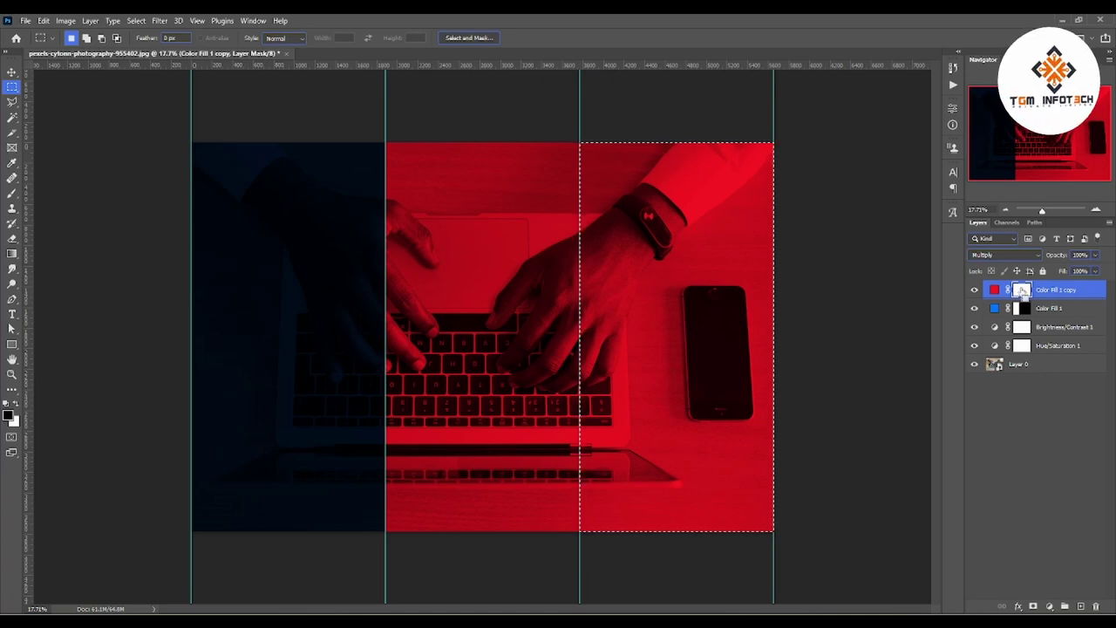
key("alt+BackSpace")
key("ctrl+d")
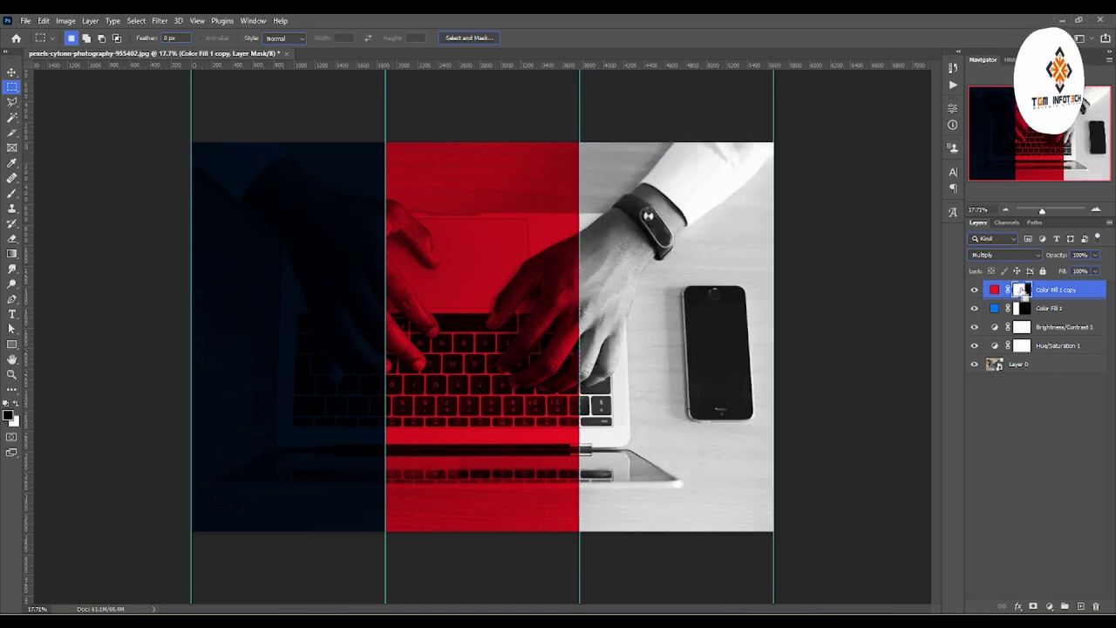
key("ctrl+i")
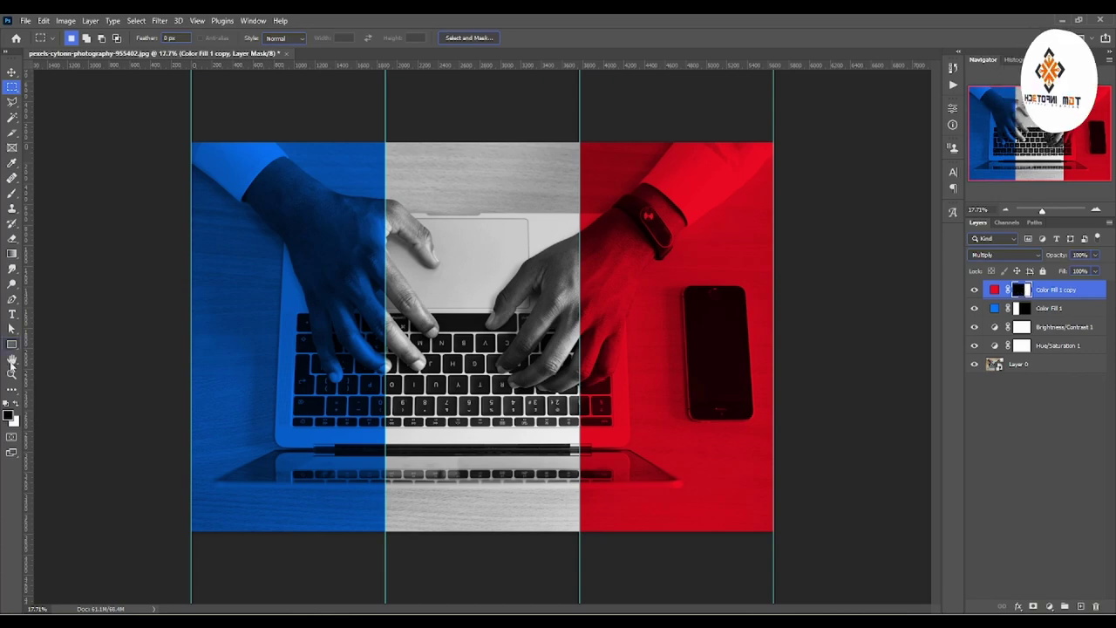
left_click(13, 373)
mouse_move(613, 328)
left_mouse_down()
mouse_move(584, 336)
mouse_move(635, 325)
left_mouse_up()
left_click(199, 20)
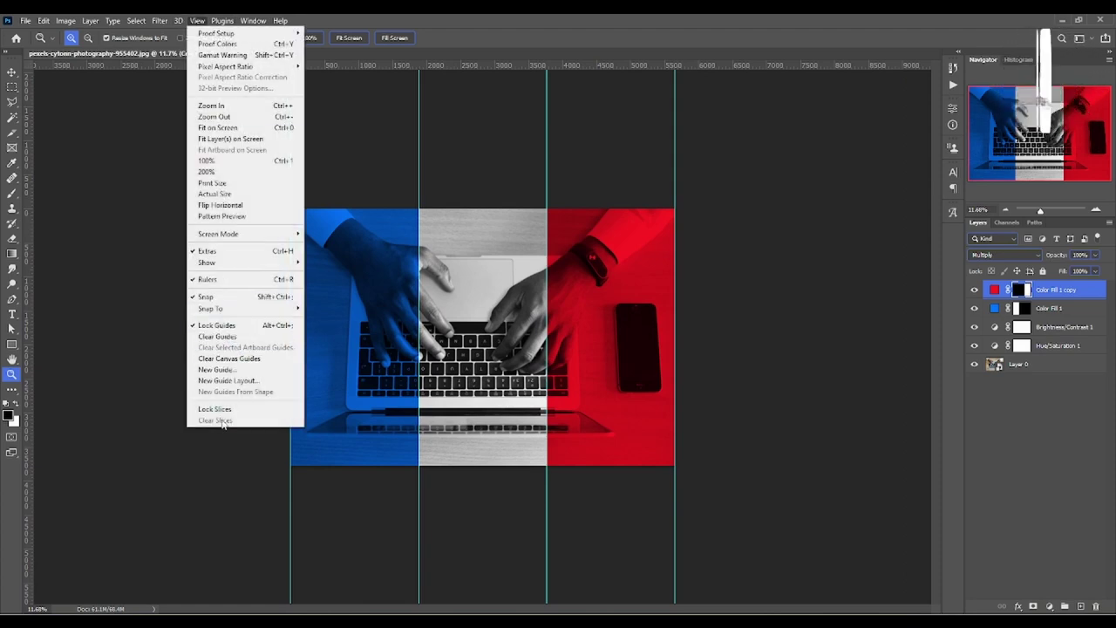
Clear all guides and zoom in so the image fills the view.
left_click(249, 337)
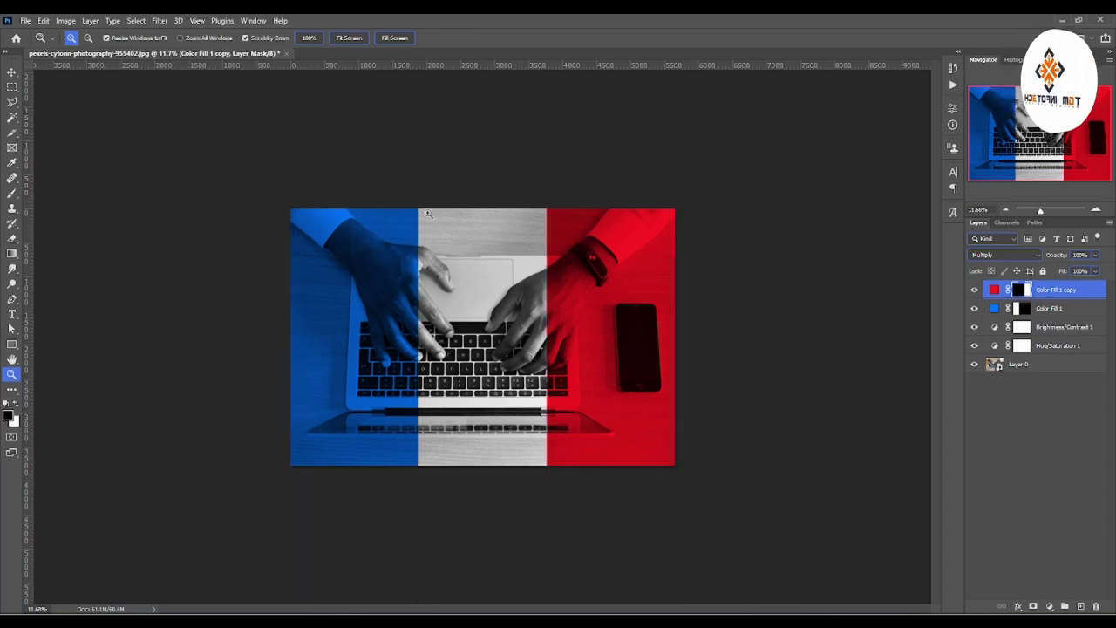
mouse_move(428, 214)
left_mouse_down()
mouse_move(530, 282)
mouse_move(424, 261)
mouse_move(483, 277)
left_mouse_up()
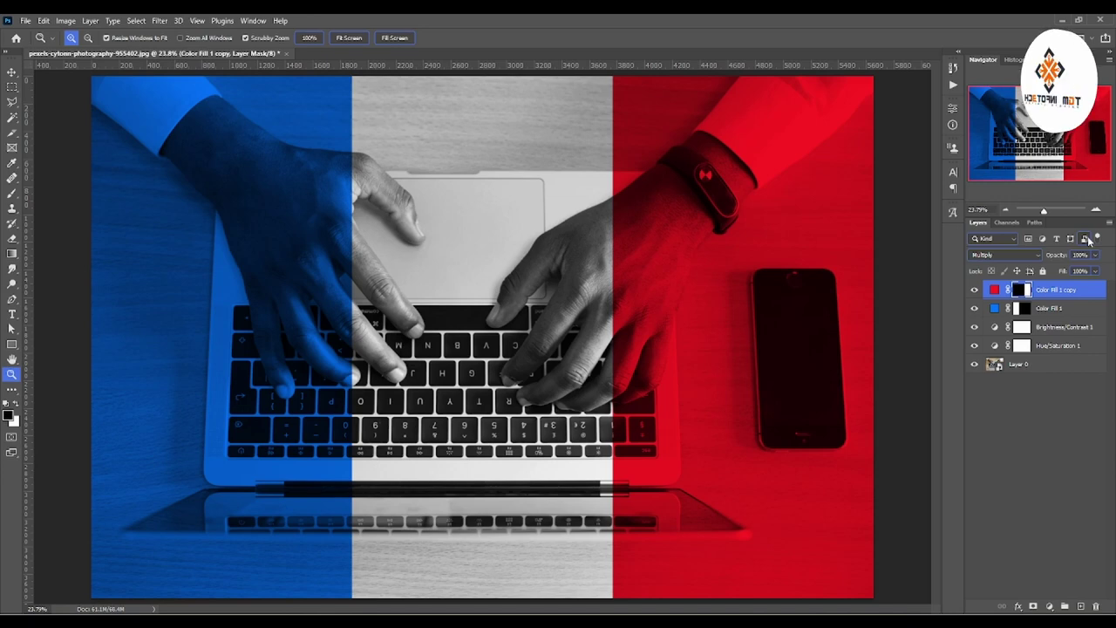
Free-transform the red fill band narrower toward the right edge.
key("v")
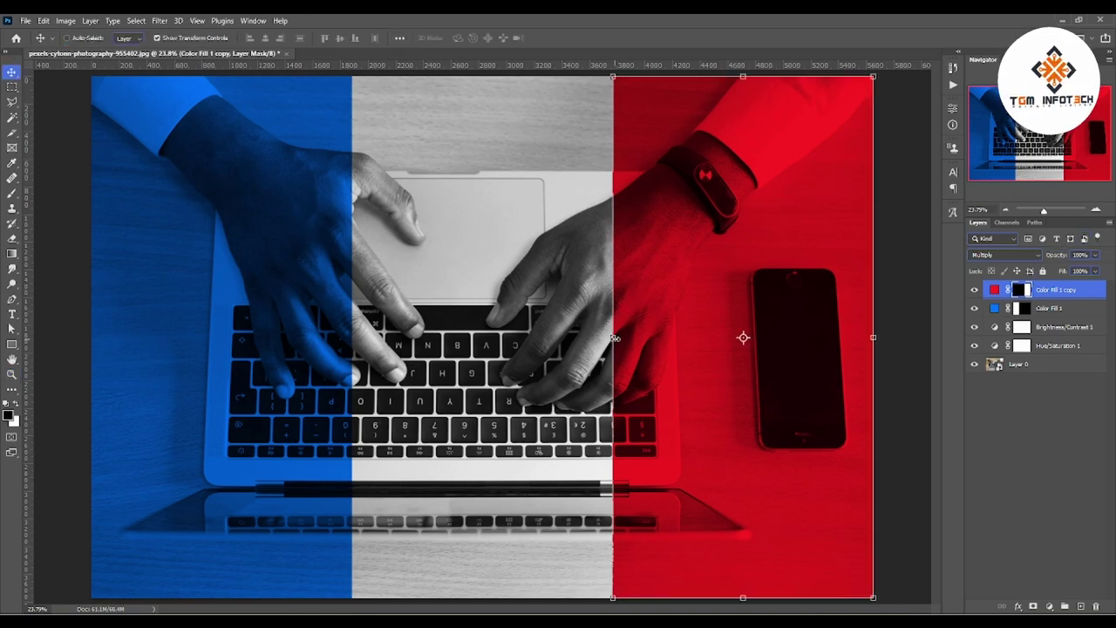
left_click_drag(614, 338, 828, 337)
key("Return")
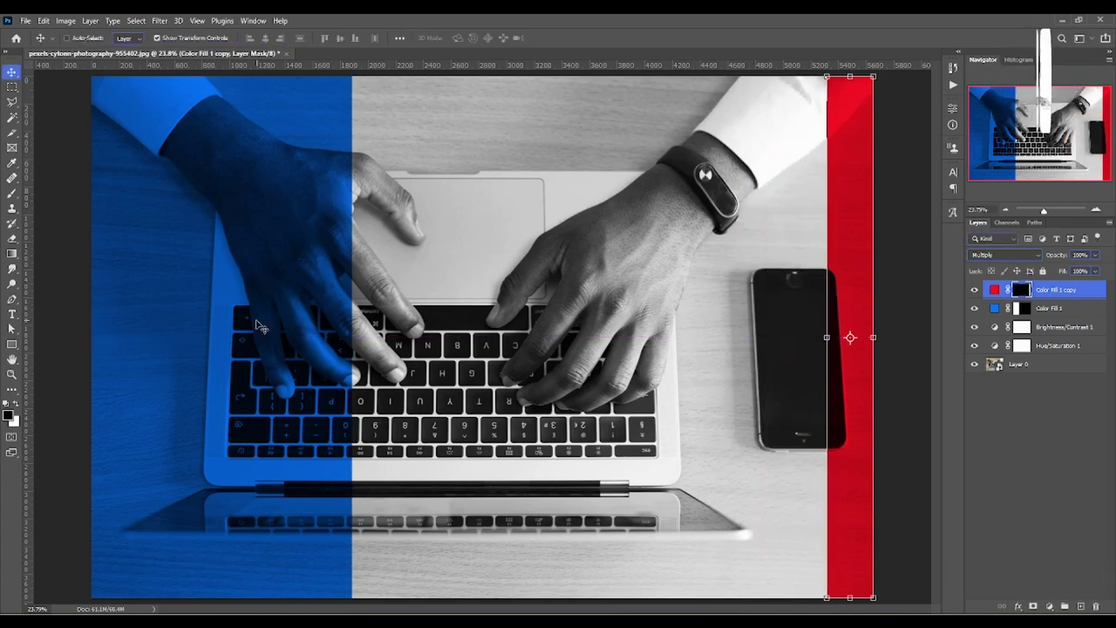
Widen the blue tint across most of the photo and add an empty Layer 1 on top.
left_click(1023, 308)
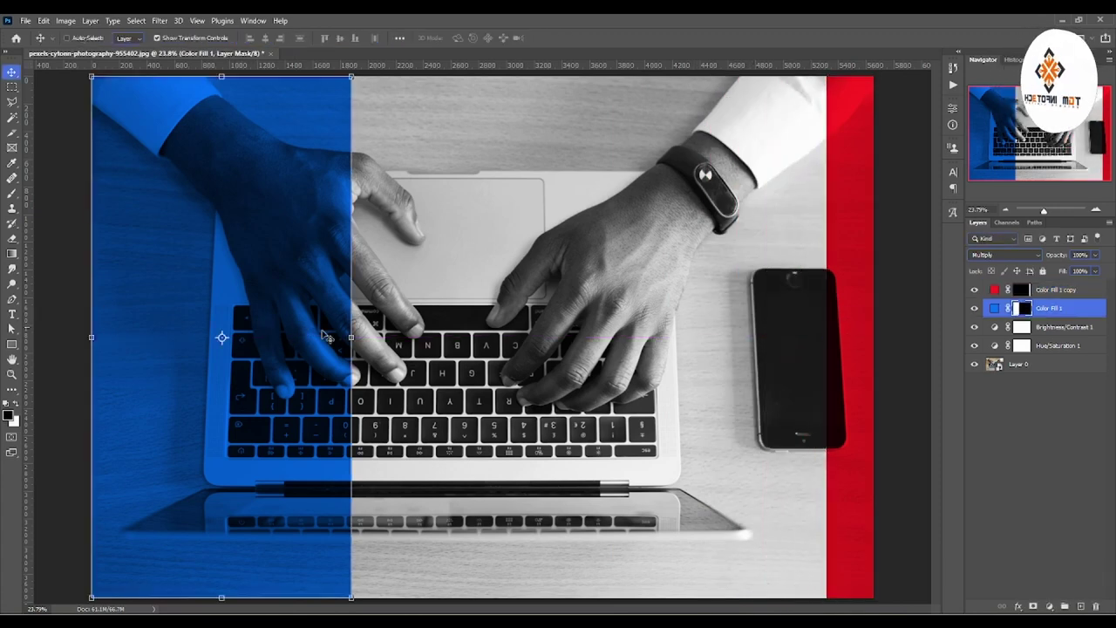
left_click_drag(350, 337, 763, 337)
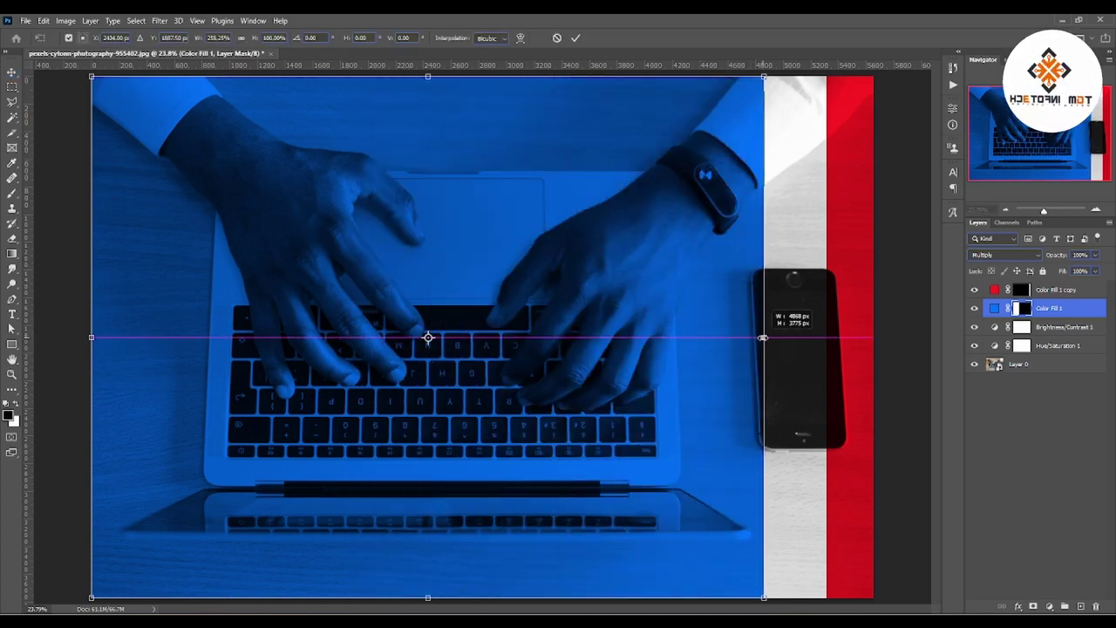
key("Return")
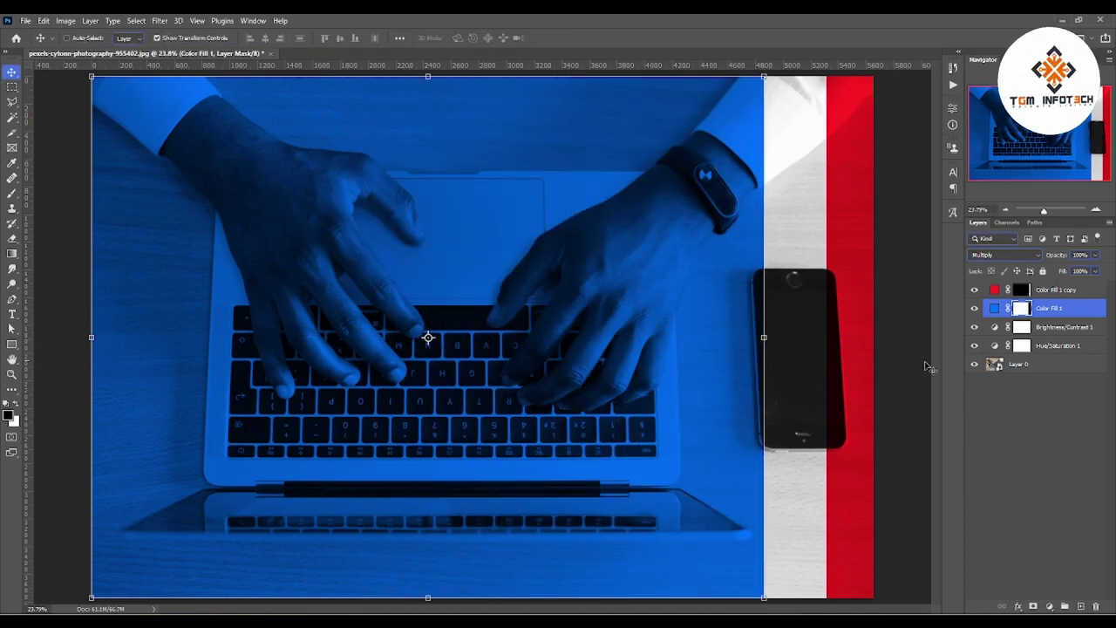
left_click(1062, 290)
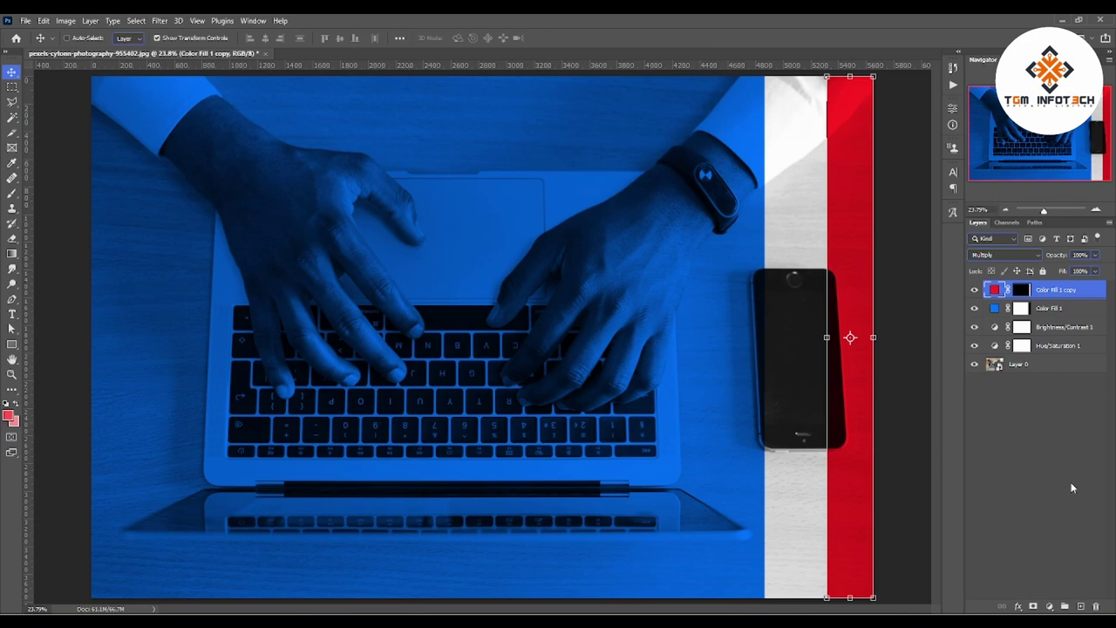
left_click(1080, 606)
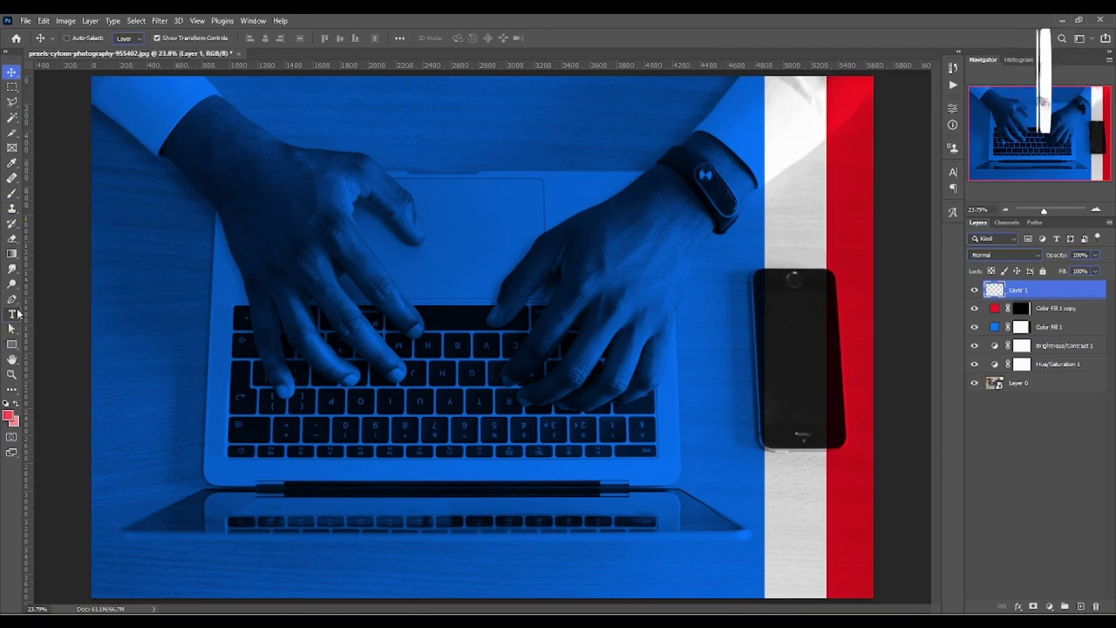
Add a white Poppins Bold 'Effect' text layer above the laptop keyboard.
left_click(12, 314)
left_click(421, 319)
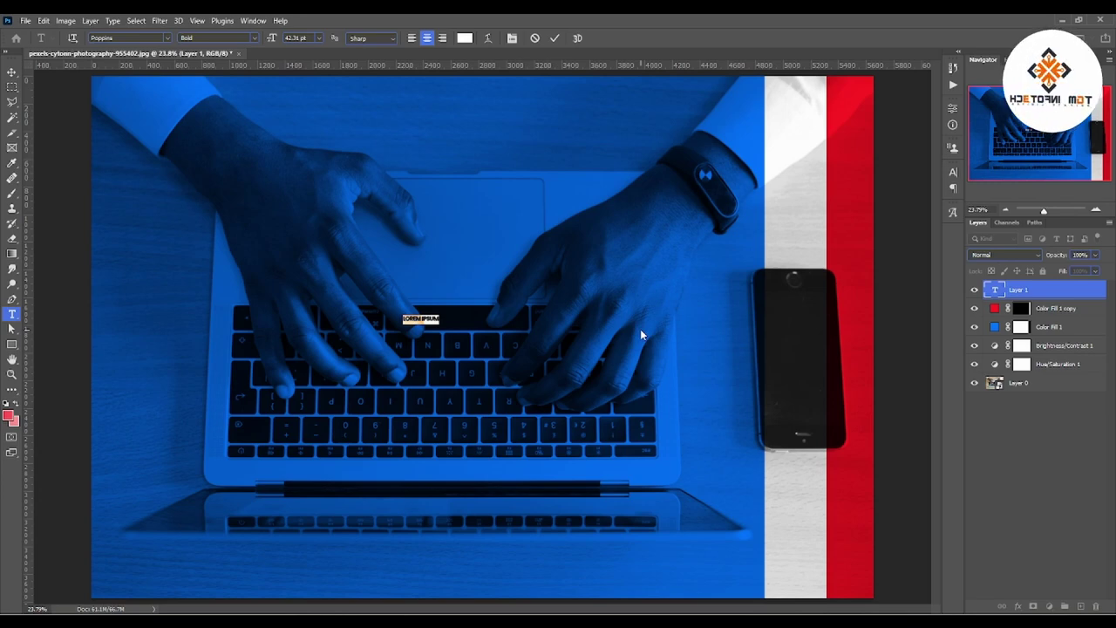
key("ctrl+h")
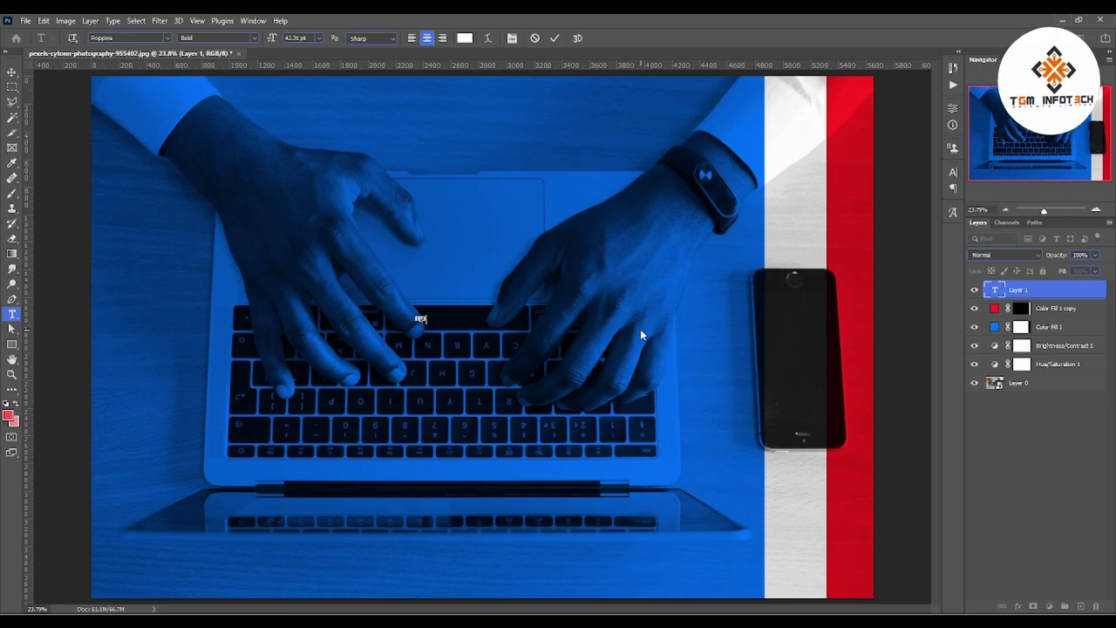
type("ect")
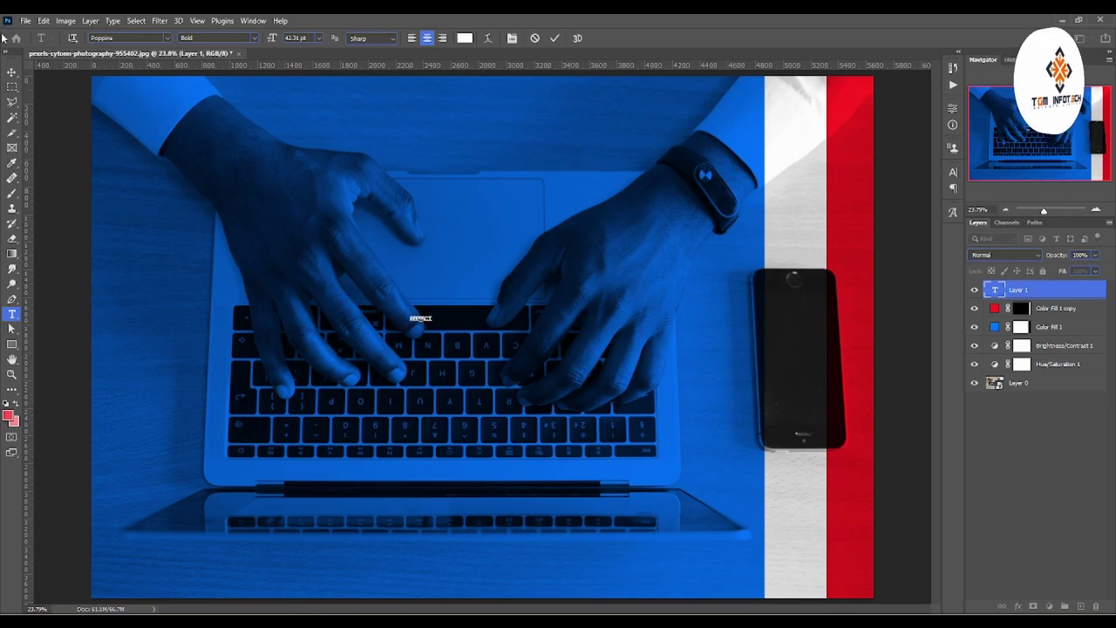
left_click(12, 71)
Enlarge the text into a heading at the upper left and correct it to read EFFECT.
key("ctrl+t")
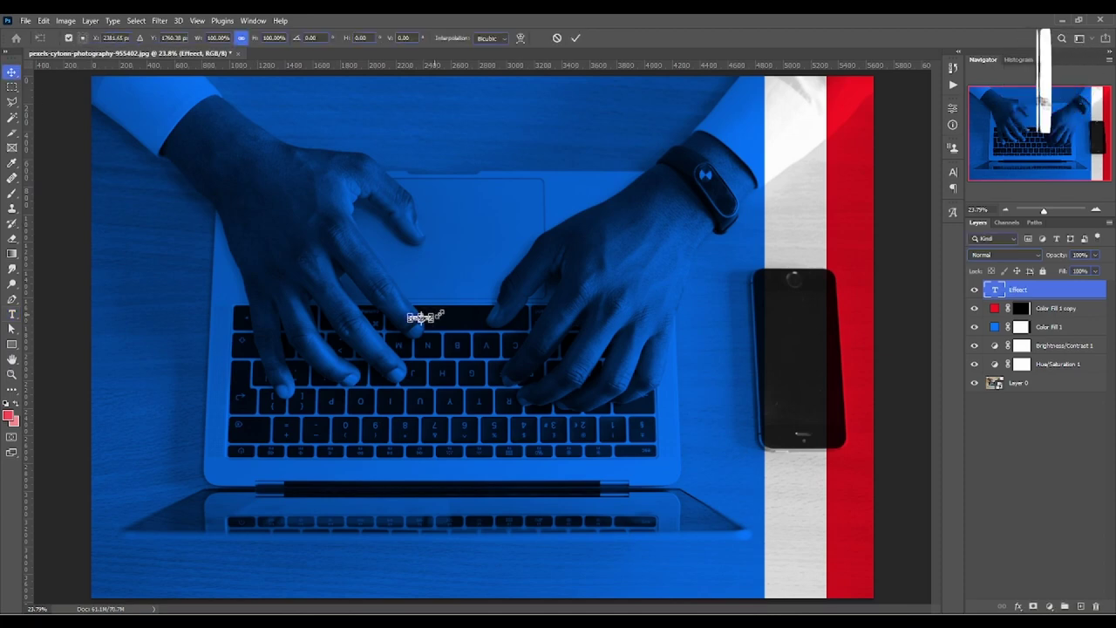
left_click_drag(434, 313, 786, 174)
left_click_drag(689, 259, 404, 271)
key("Return")
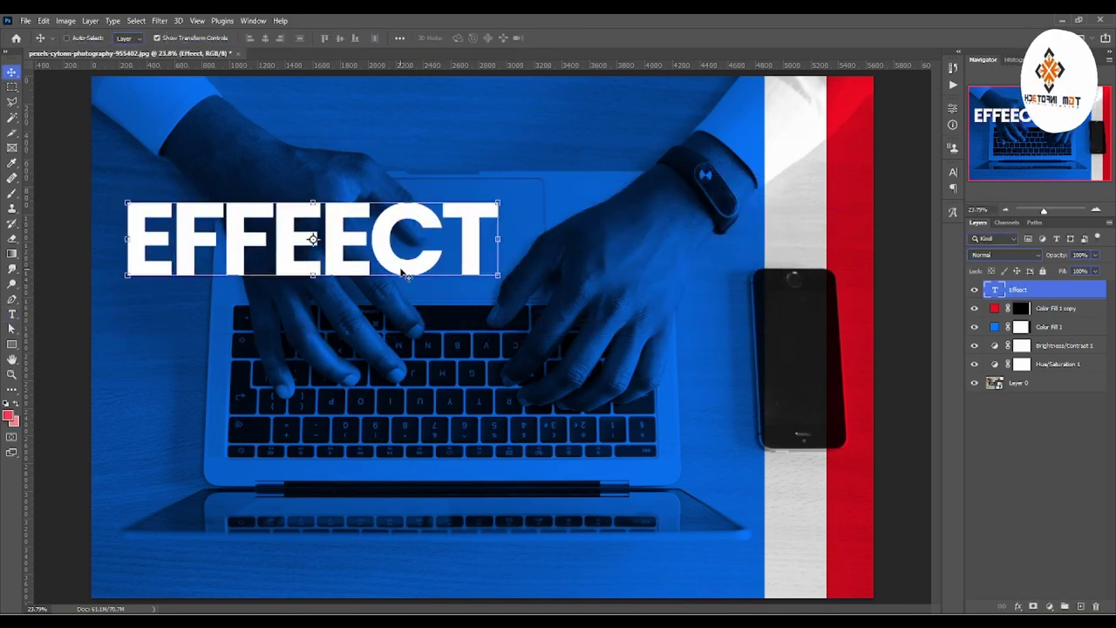
double_click(371, 226)
left_click(370, 227)
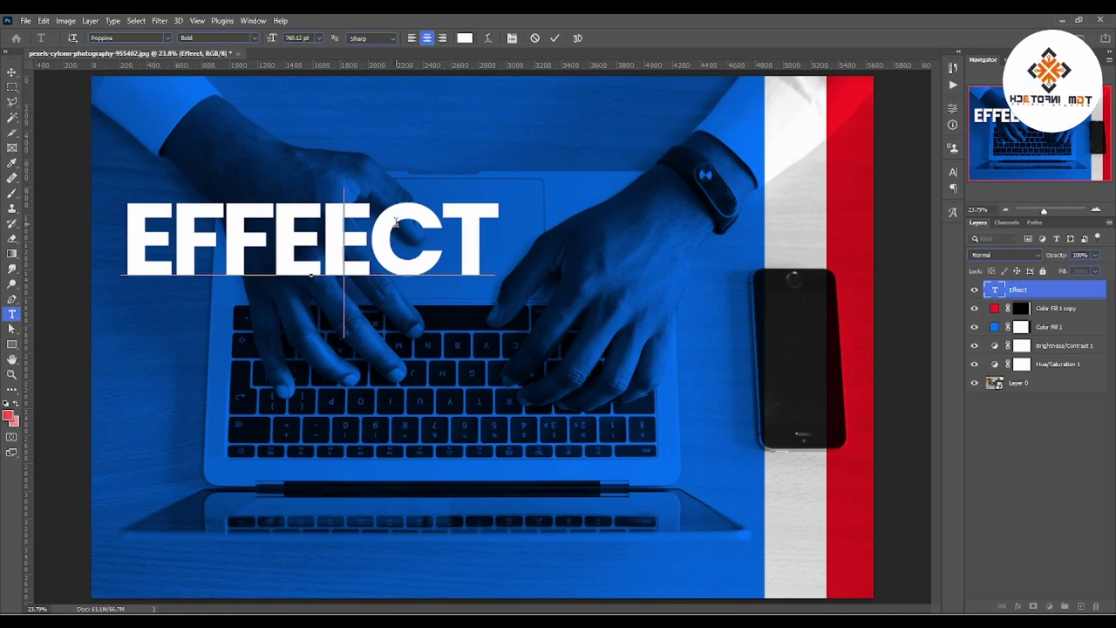
key("BackSpace")
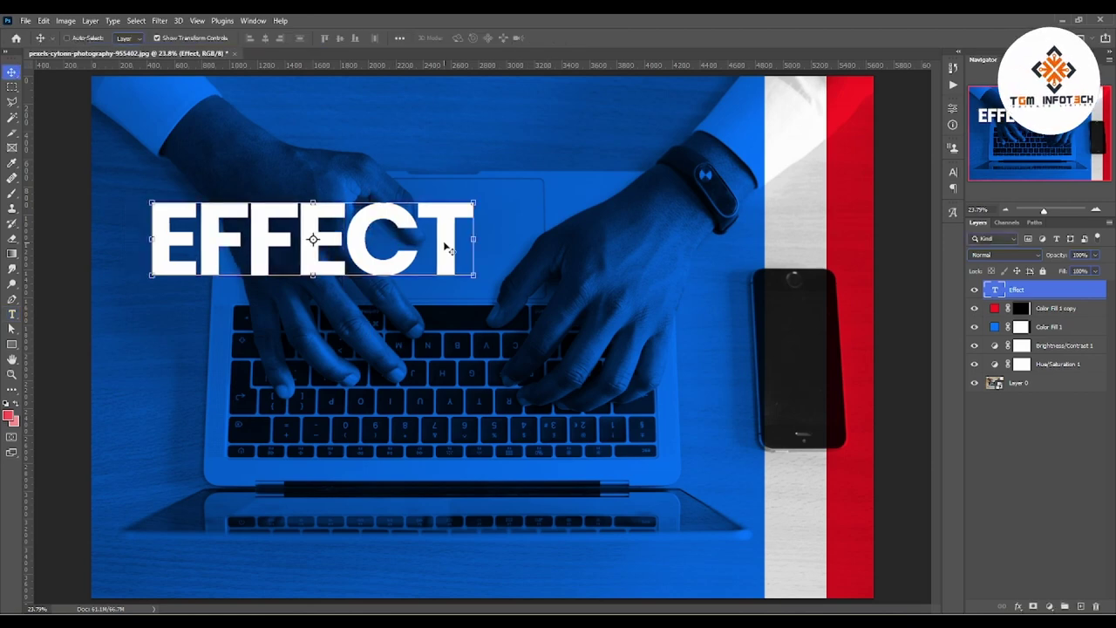
Set the title font to Amanda and turn off All Caps so it reads Effect.
key("ctrl+a")
left_click(136, 39)
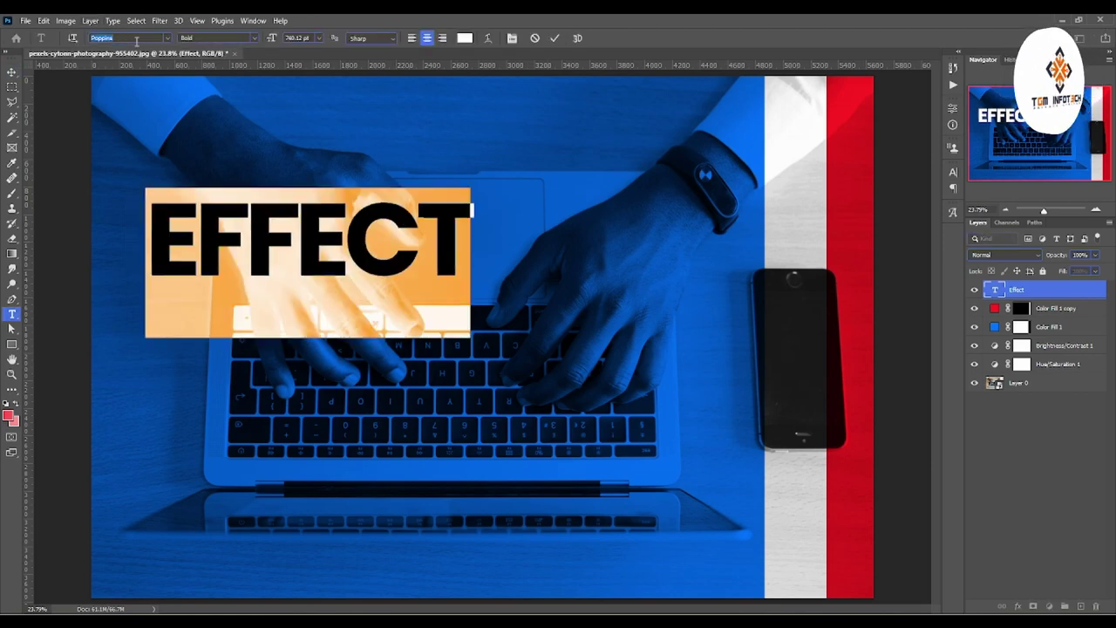
type("Amanda")
key("Return")
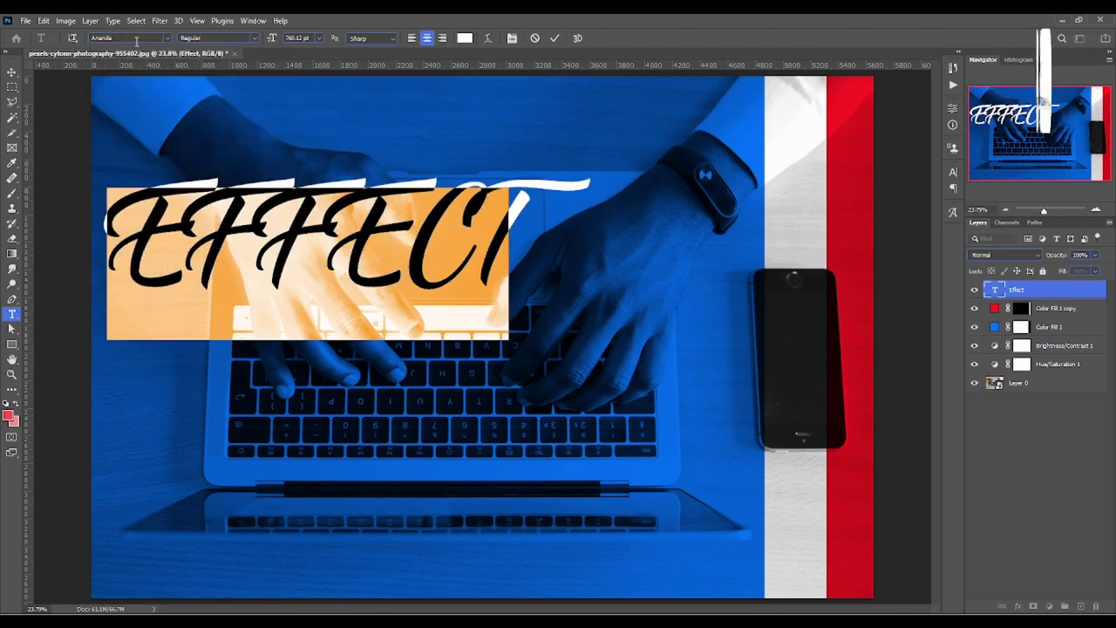
left_click(954, 173)
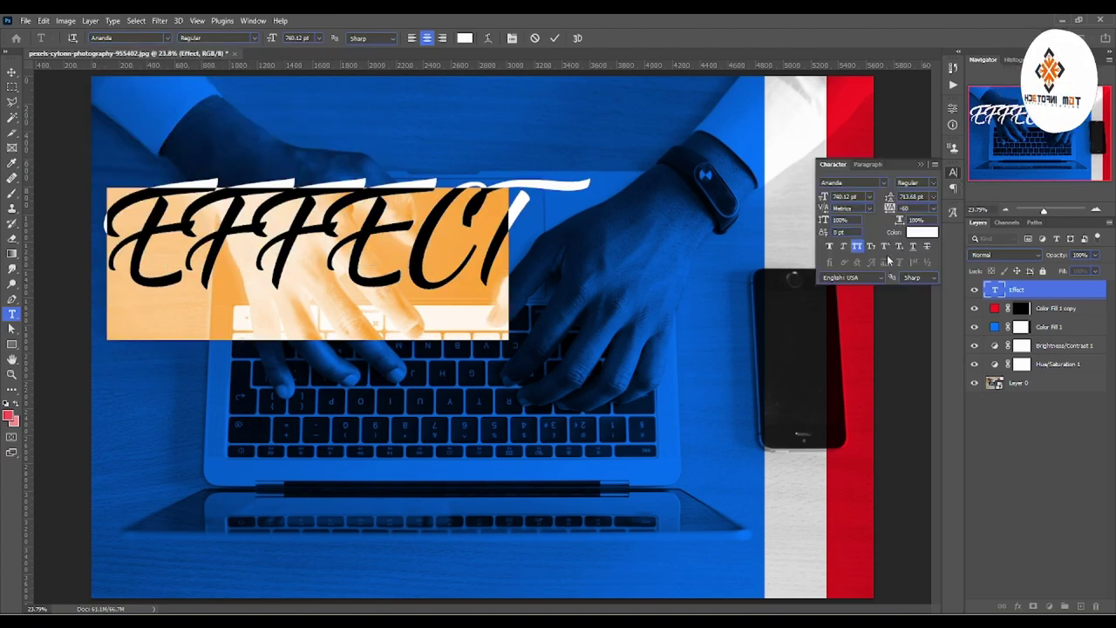
left_click(857, 246)
left_click(12, 72)
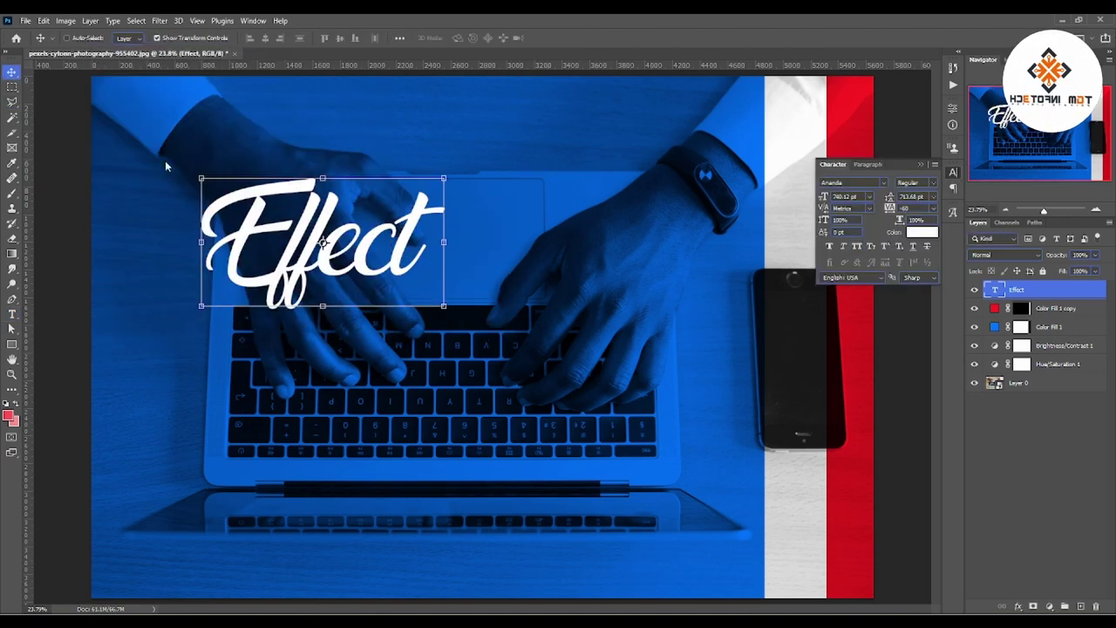
Retype the first letter in lowercase and switch the title font to Sacramento.
double_click(376, 246)
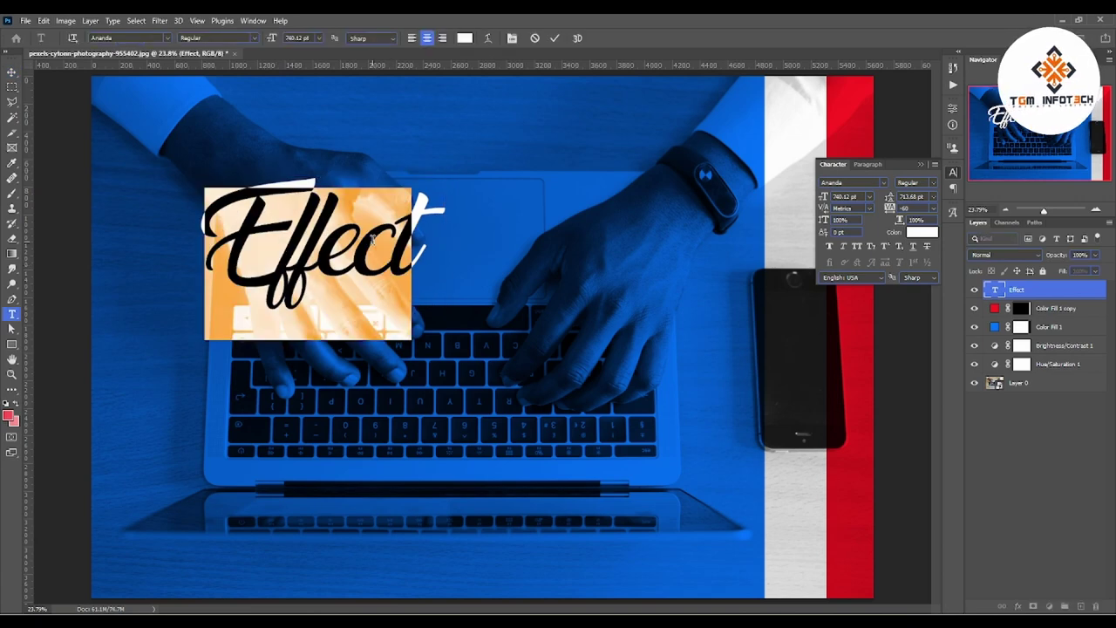
left_click(261, 227)
key("BackSpace")
type("e")
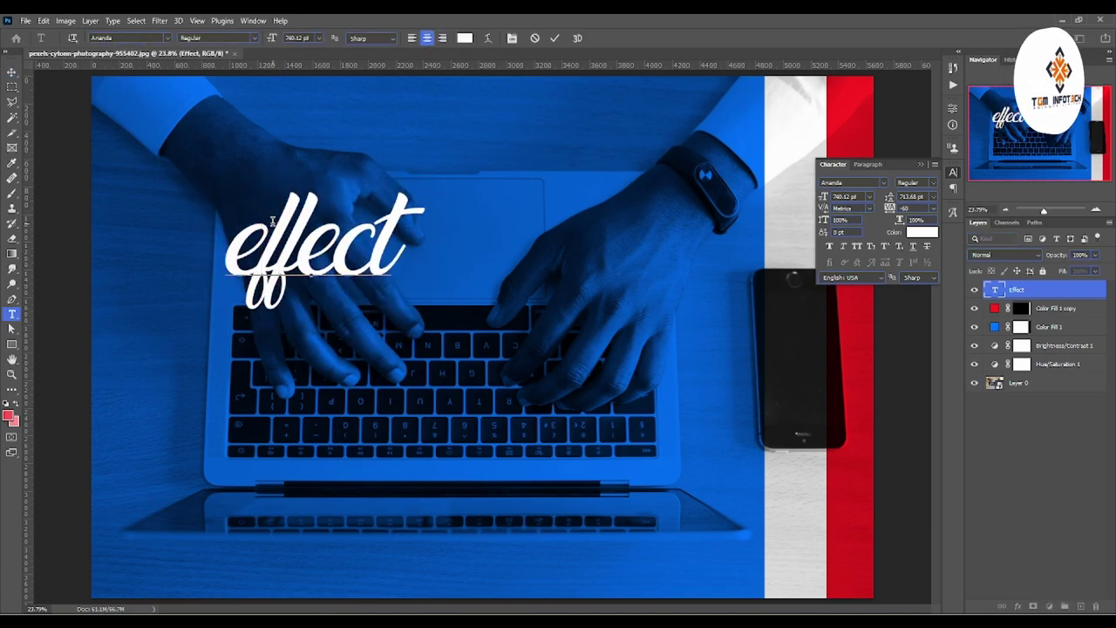
key("ctrl+a")
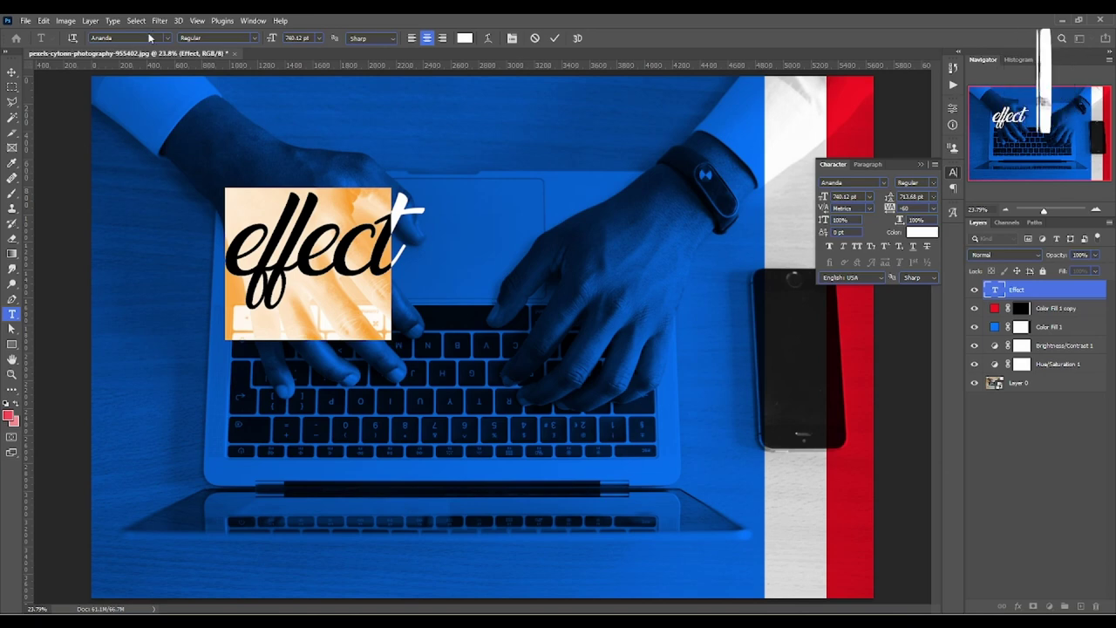
left_click(148, 37)
type("sacra")
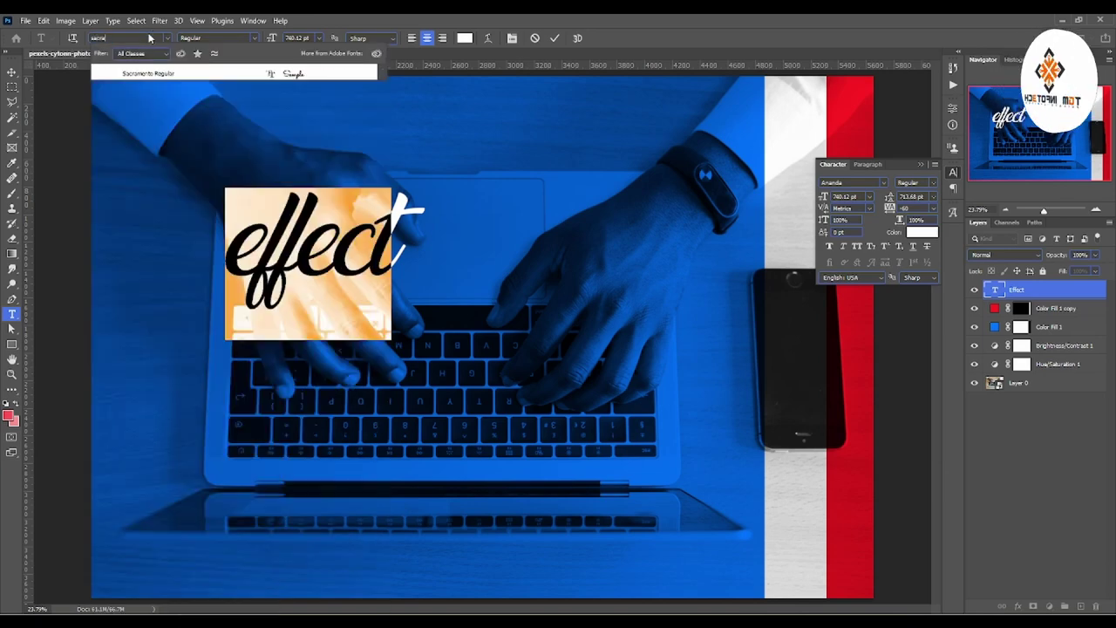
key("Return")
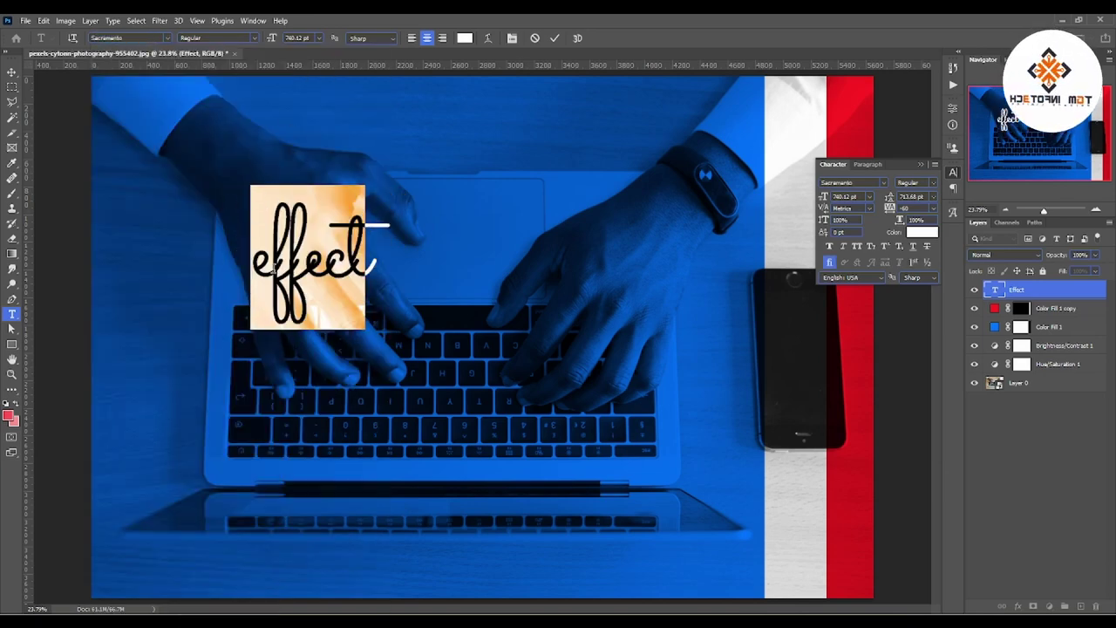
Capitalize the E and scale the Effect script up large over the laptop.
left_click(265, 266)
key("Delete")
type("E")
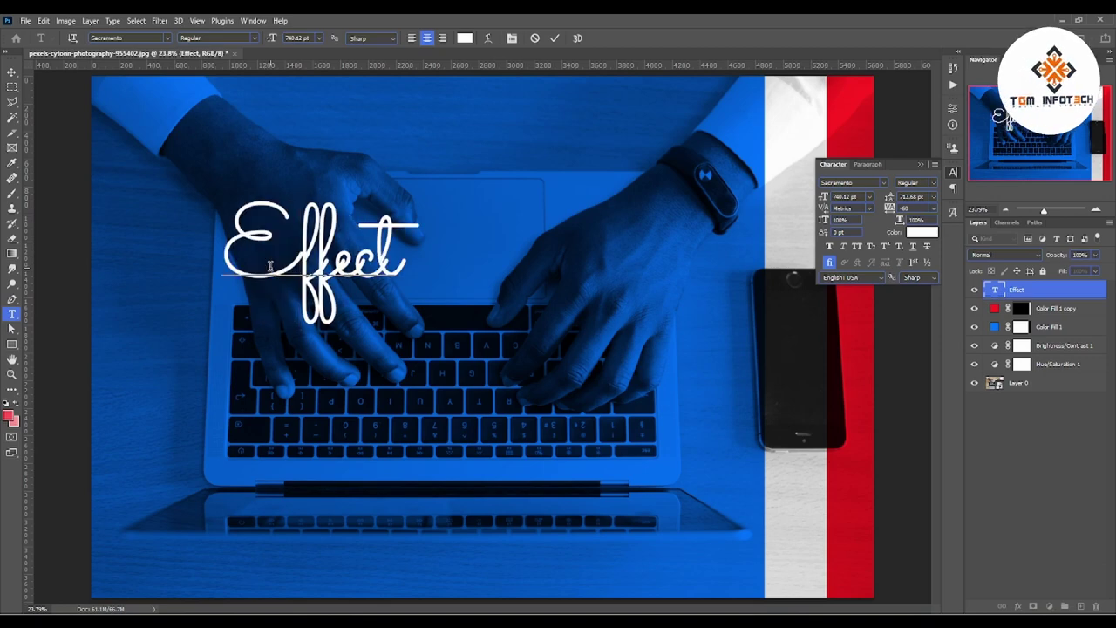
left_click(13, 71)
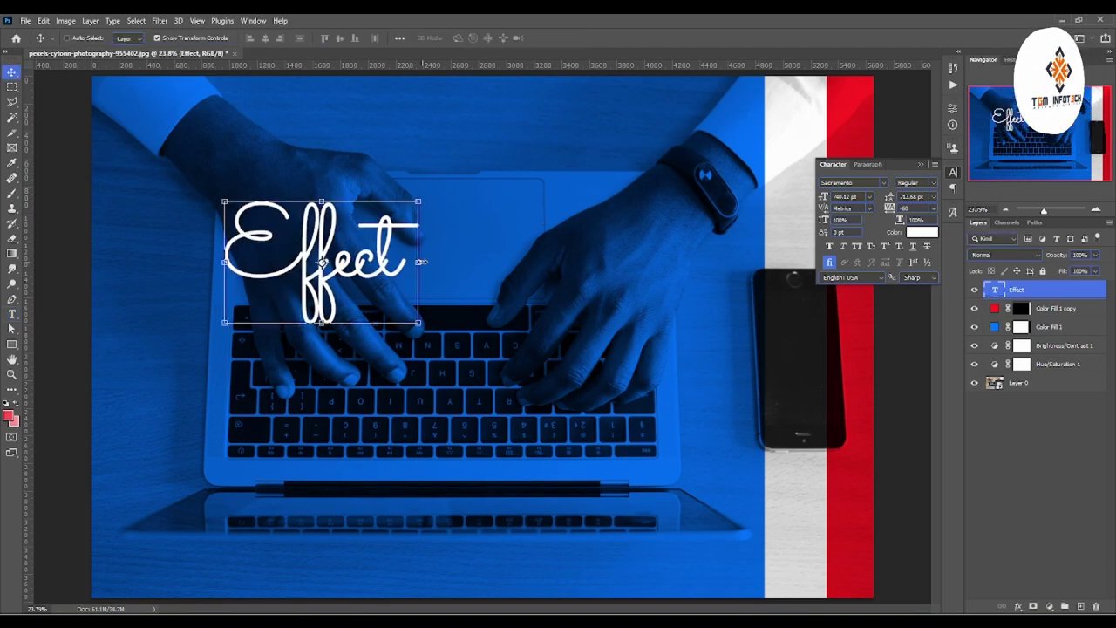
mouse_move(419, 258)
left_mouse_down()
mouse_move(779, 260)
mouse_move(588, 301)
mouse_move(555, 281)
left_mouse_up()
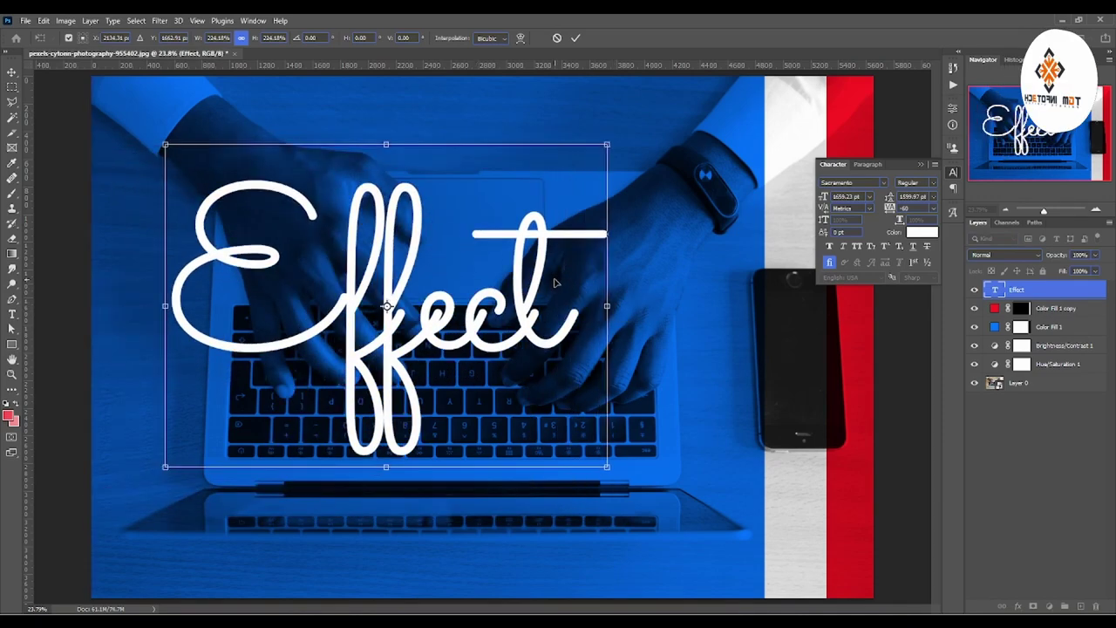
Raise the Effect title slightly and type 'That makes your design' into the duplicated text layer.
mouse_move(458, 277)
left_mouse_down()
mouse_move(484, 220)
mouse_move(475, 403)
left_mouse_up()
key("Return")
double_click(534, 436)
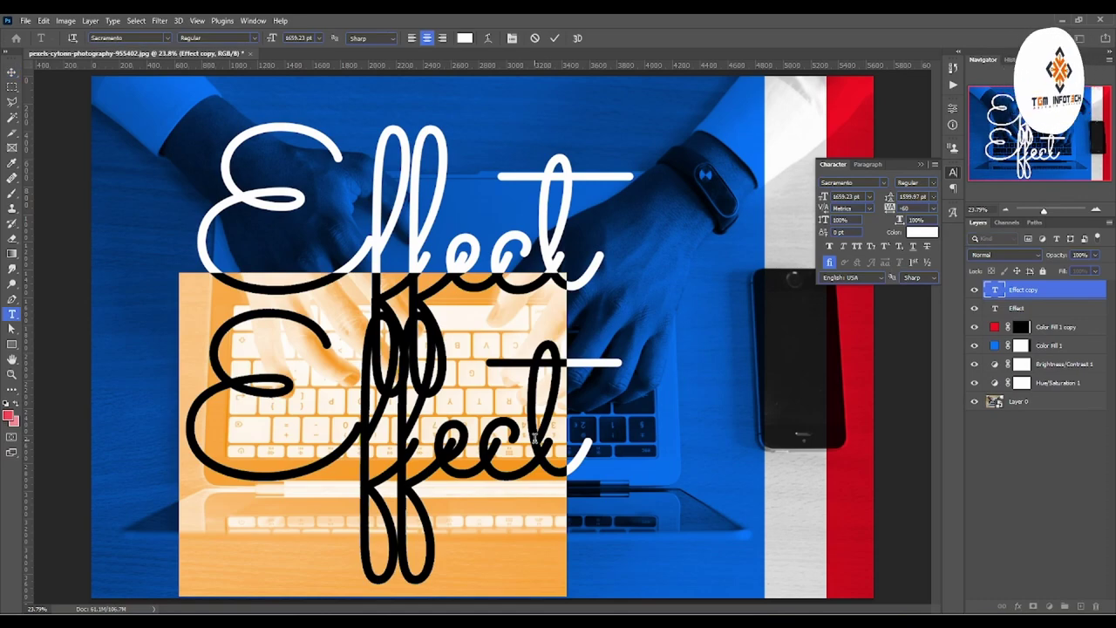
type("That")
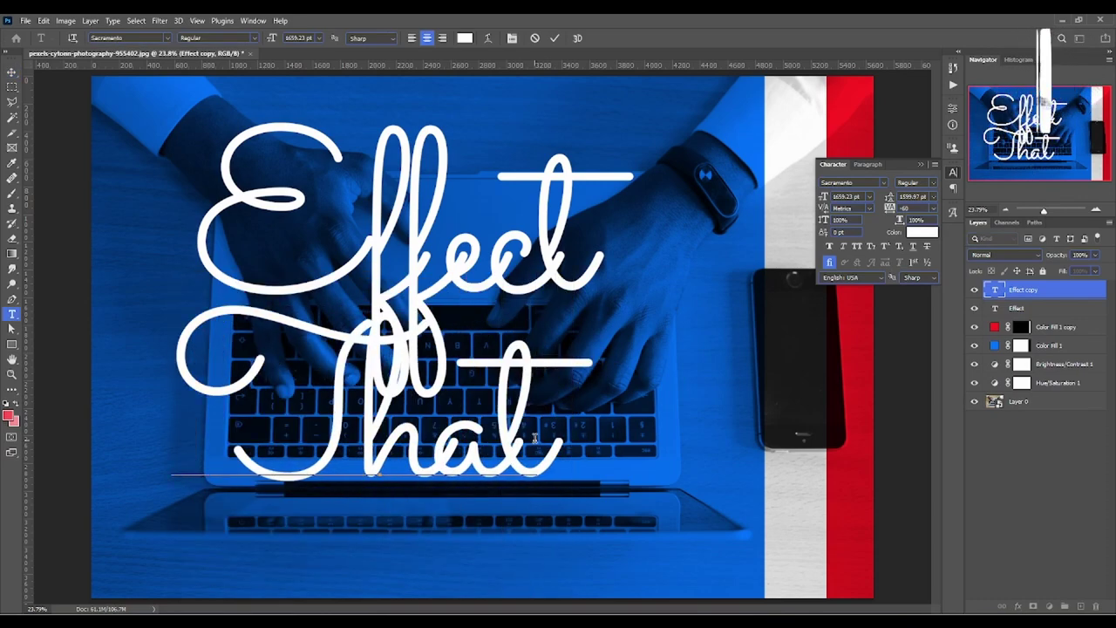
type(" maks")
key("BackSpace")
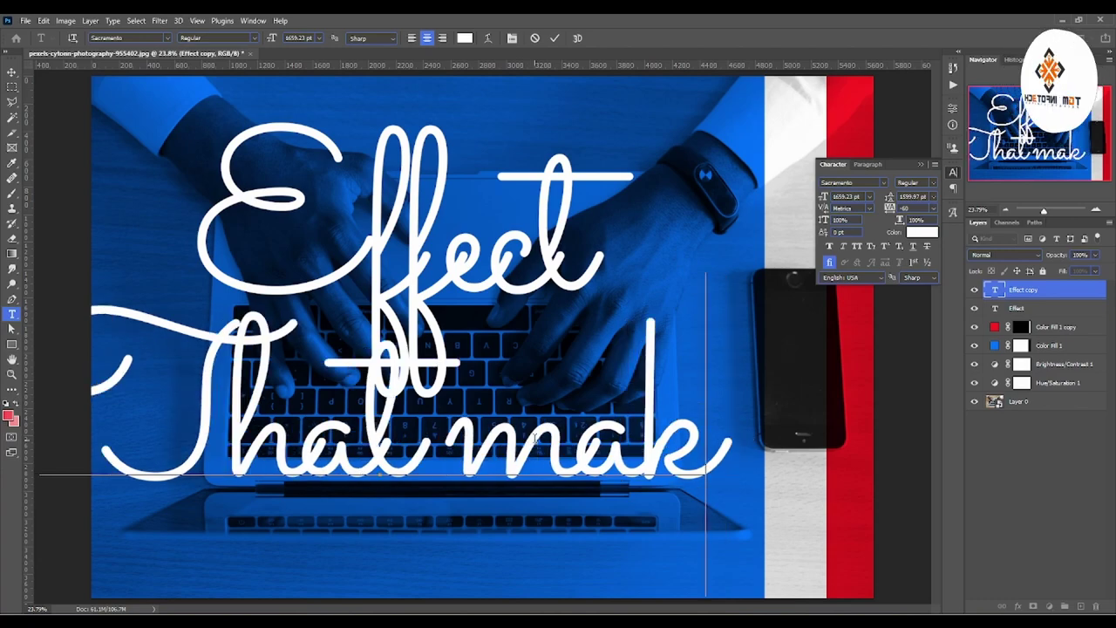
type("es you")
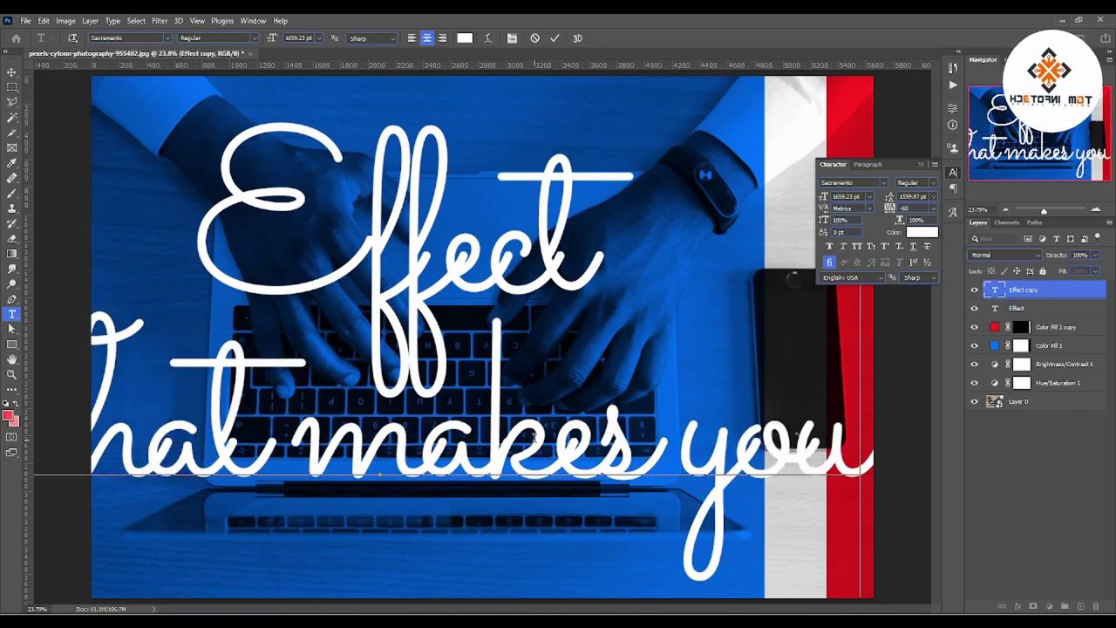
type("r d")
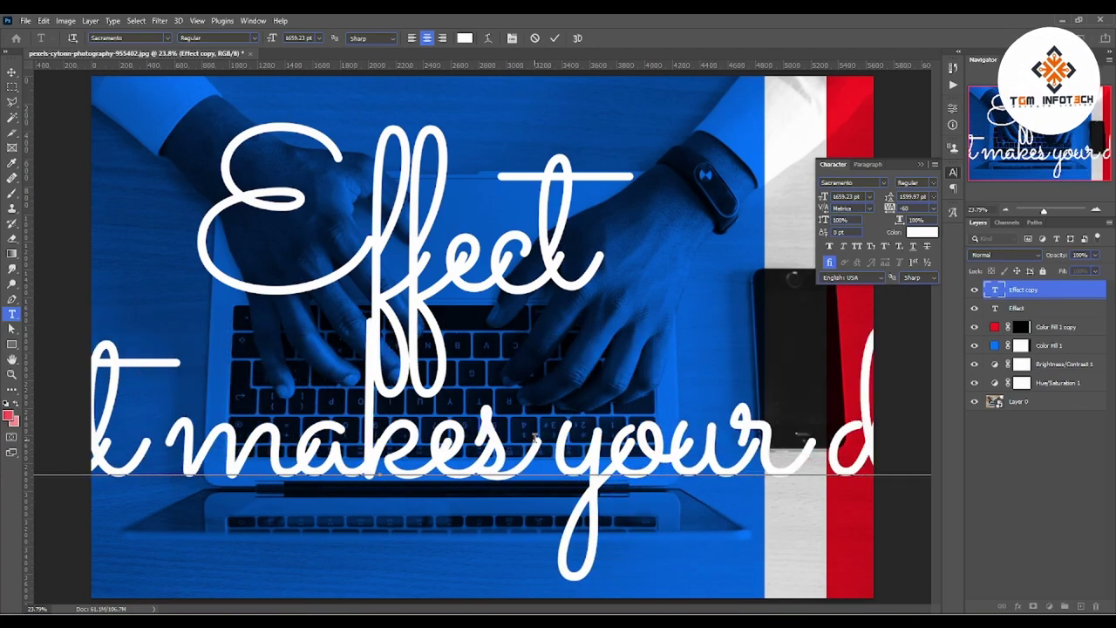
type("es")
type("ign")
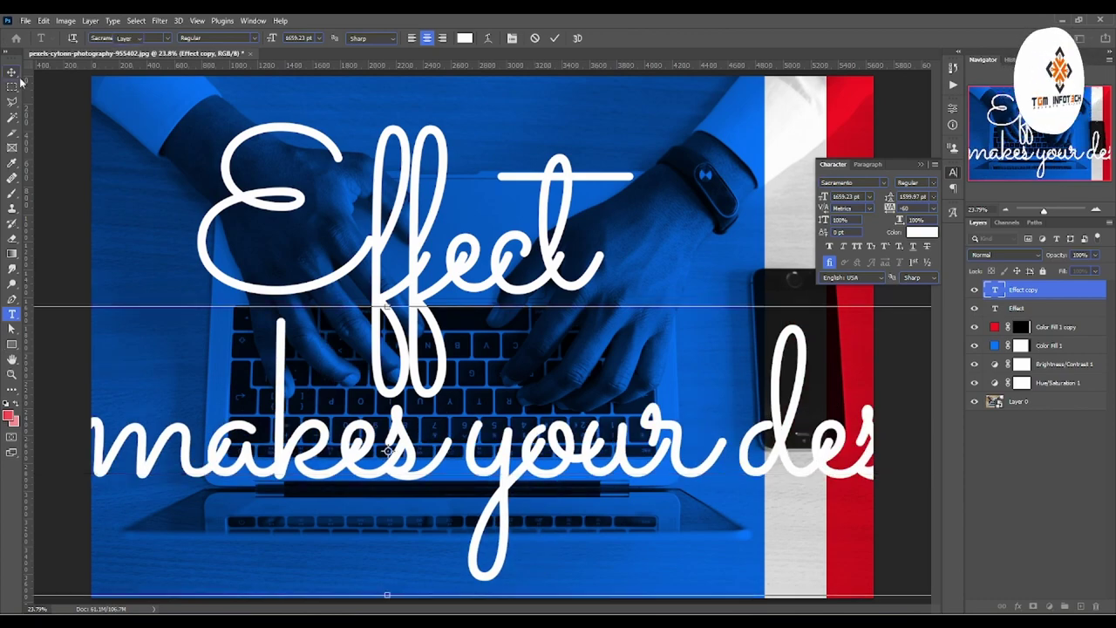
key("ctrl+Return")
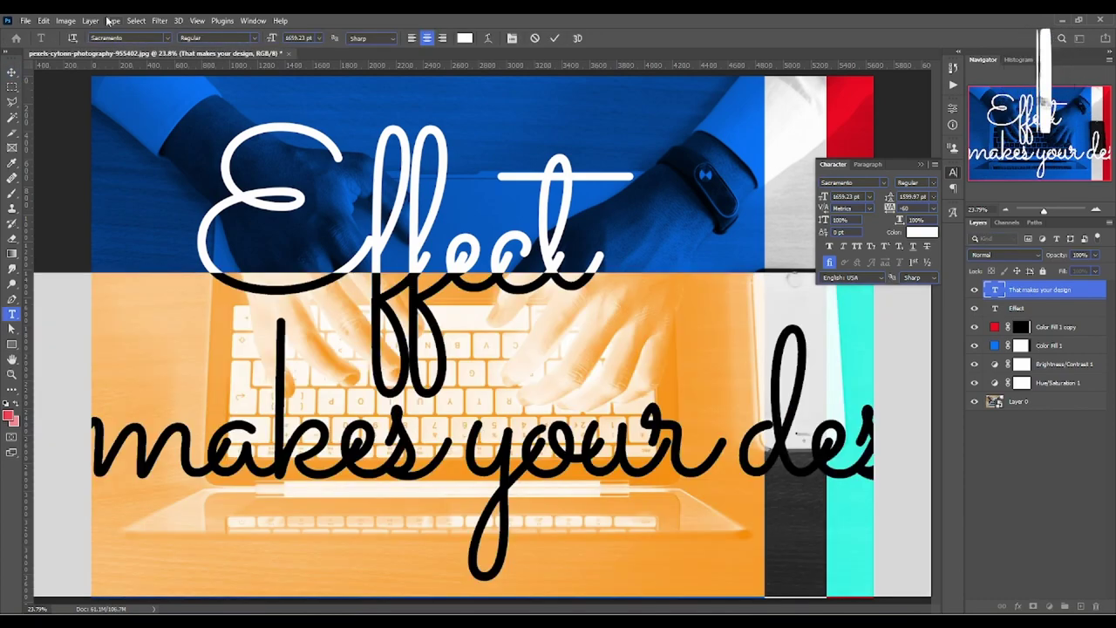
left_click(132, 39)
Set the subtitle font to Montserrat at 1296 pt.
type("mo")
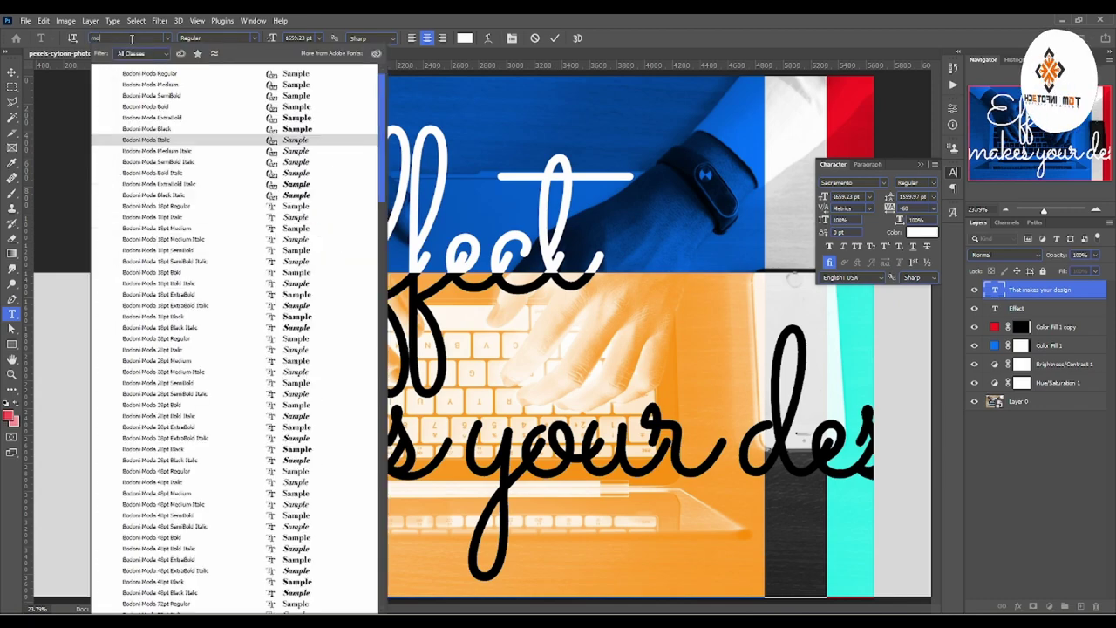
type("ntserrat")
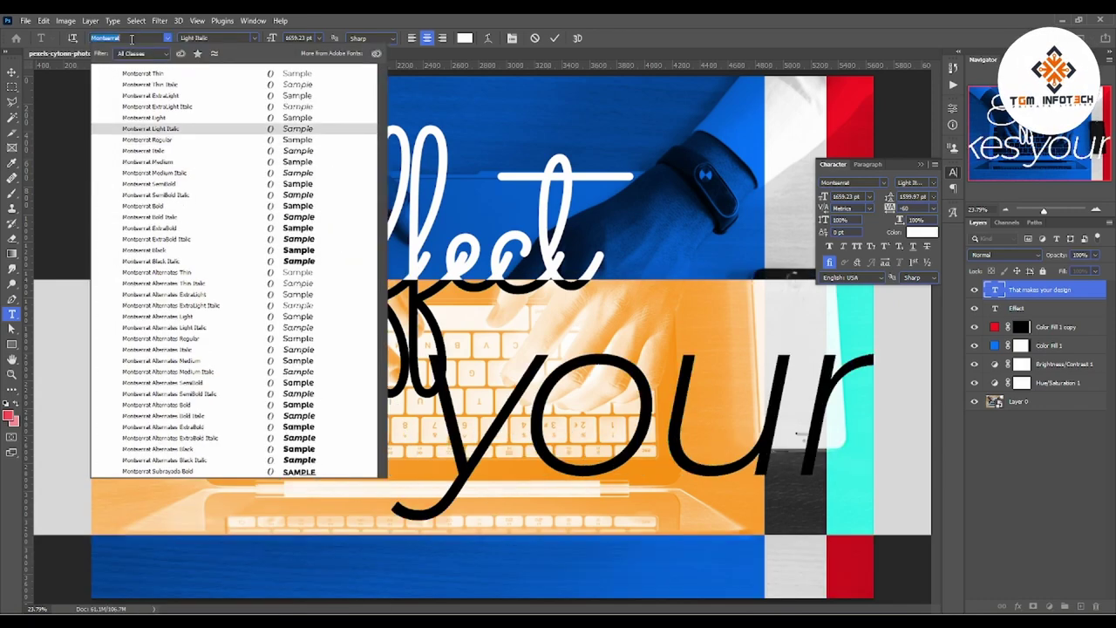
key("Return")
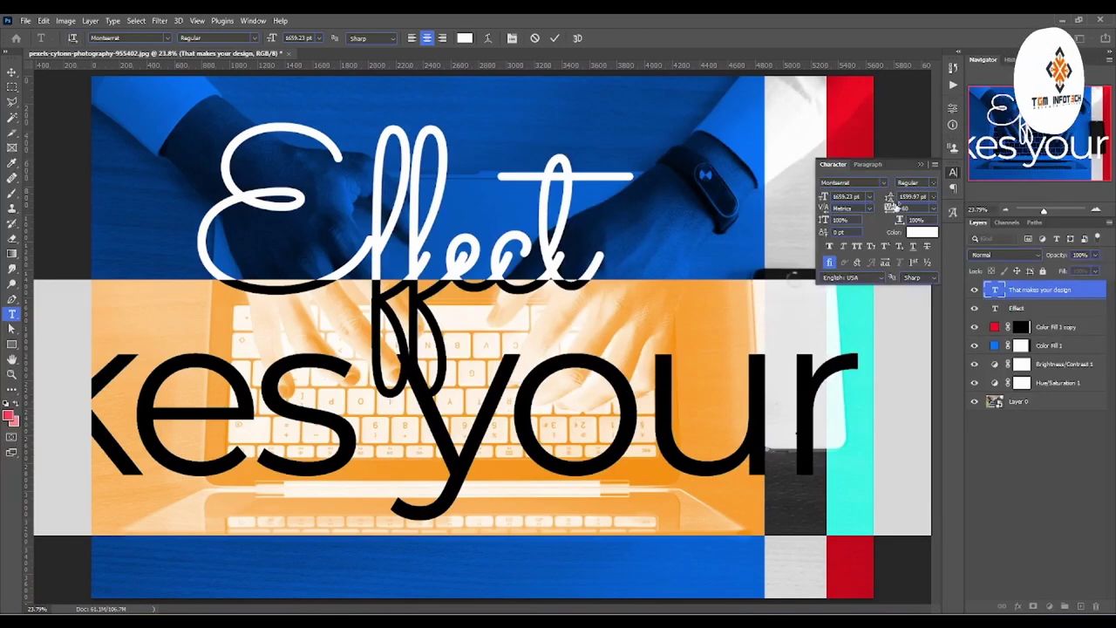
left_click(822, 202)
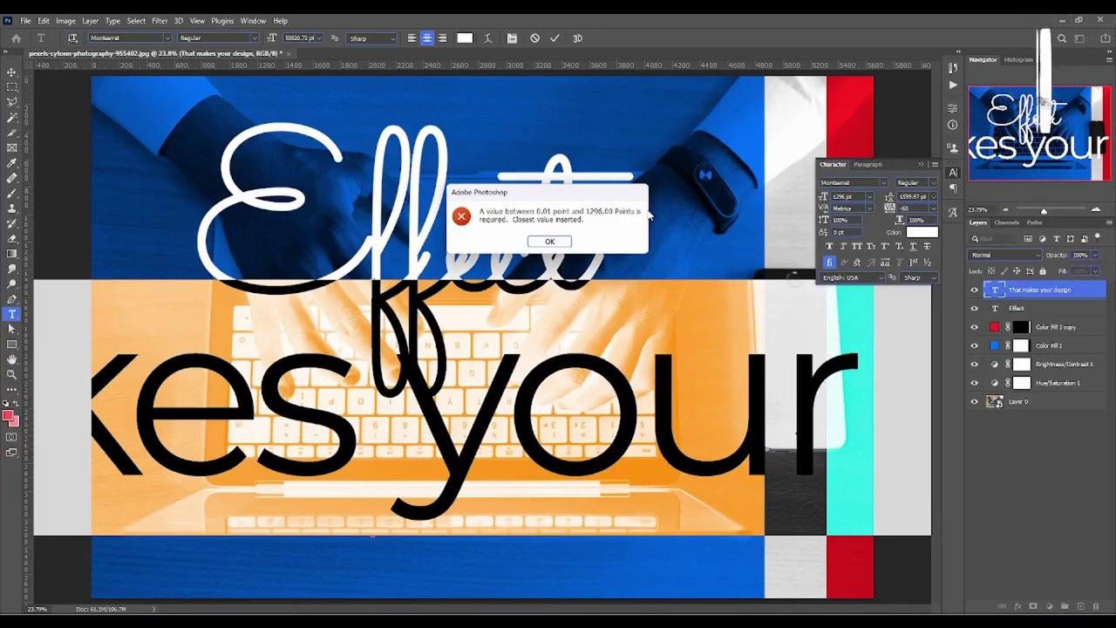
key("Return")
left_click(11, 71)
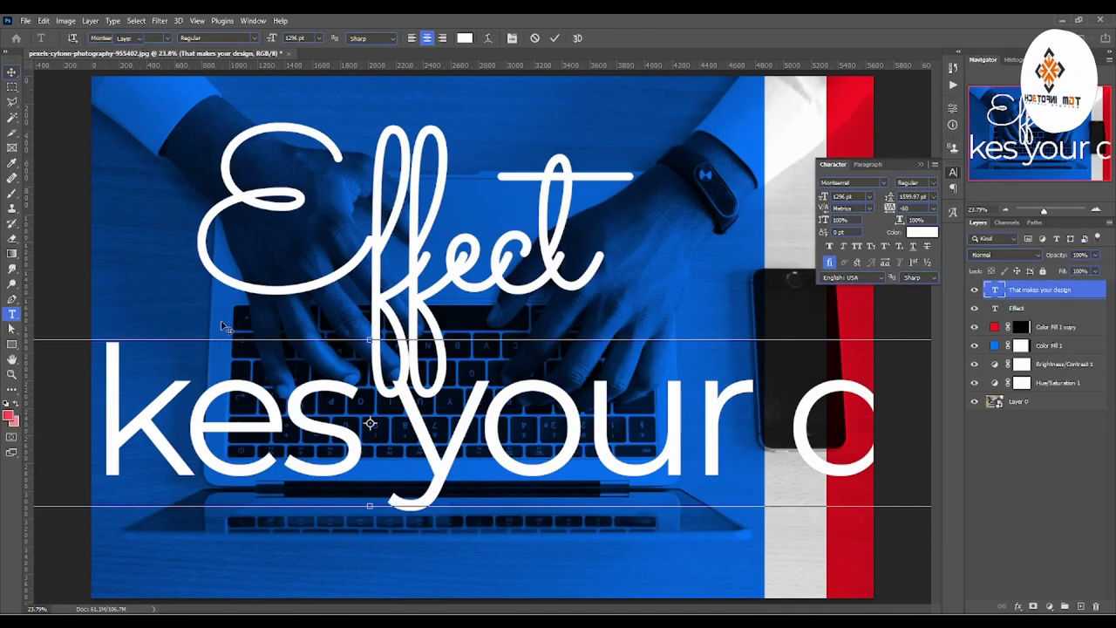
Scale the subtitle down and place it just below the Effect script.
key("ctrl+t")
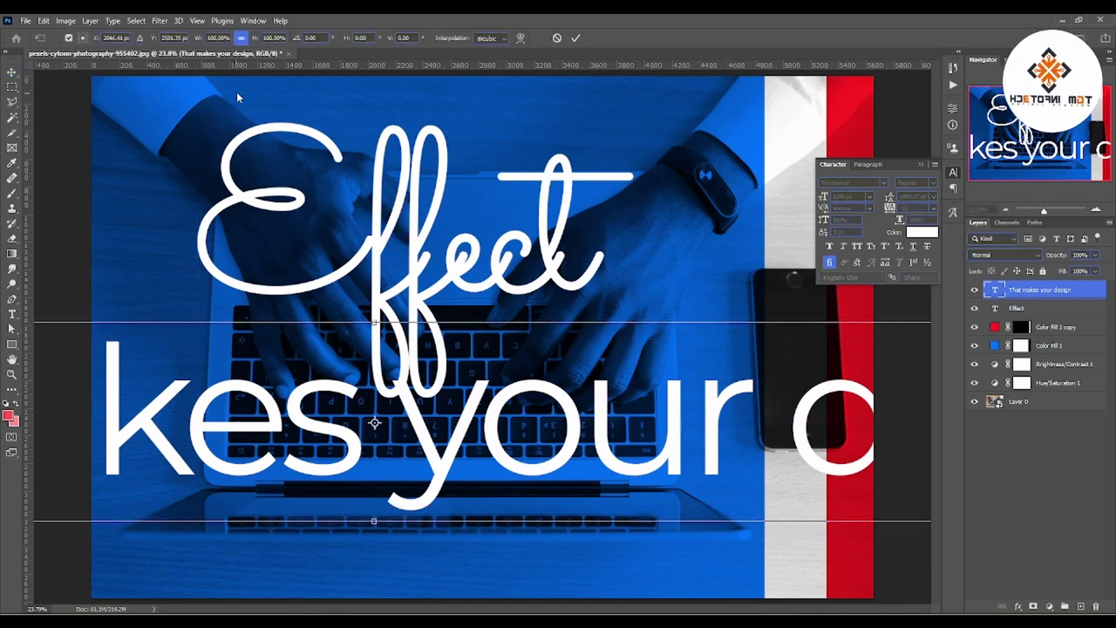
mouse_move(216, 39)
left_mouse_down()
mouse_move(168, 50)
mouse_move(174, 179)
left_mouse_up()
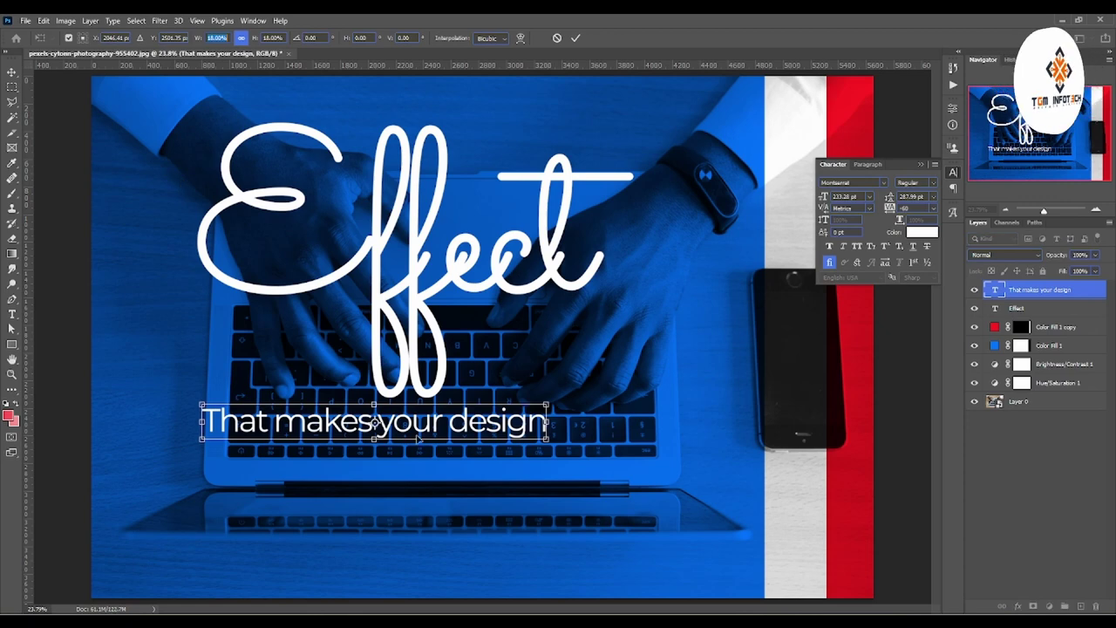
left_click_drag(428, 427, 424, 334)
Make the subtitle bold and nudge it into position.
double_click(424, 332)
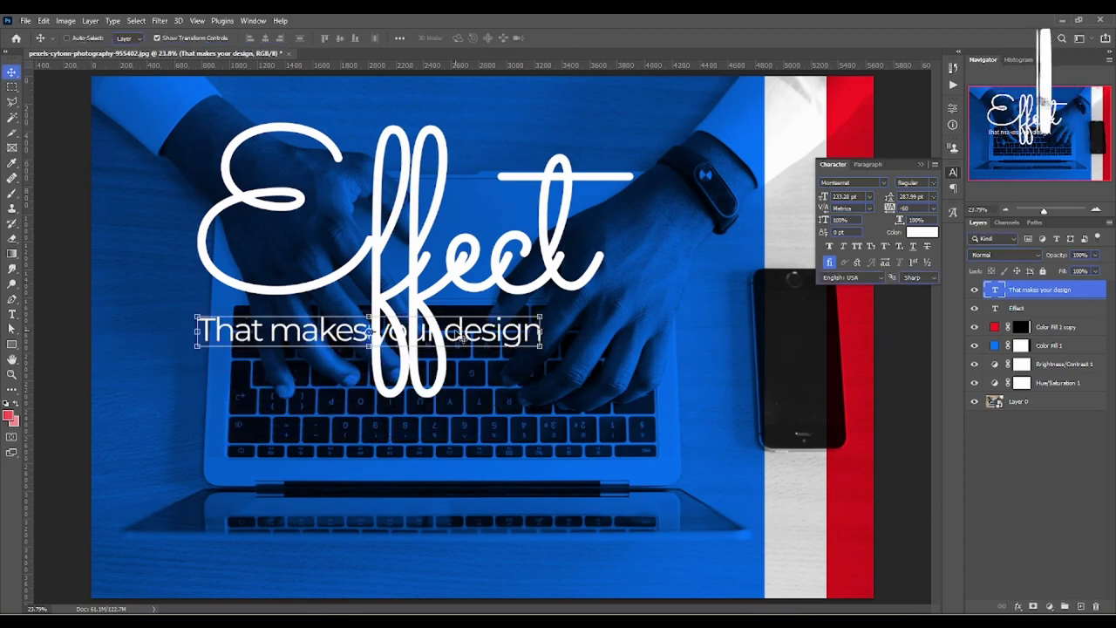
left_click(921, 189)
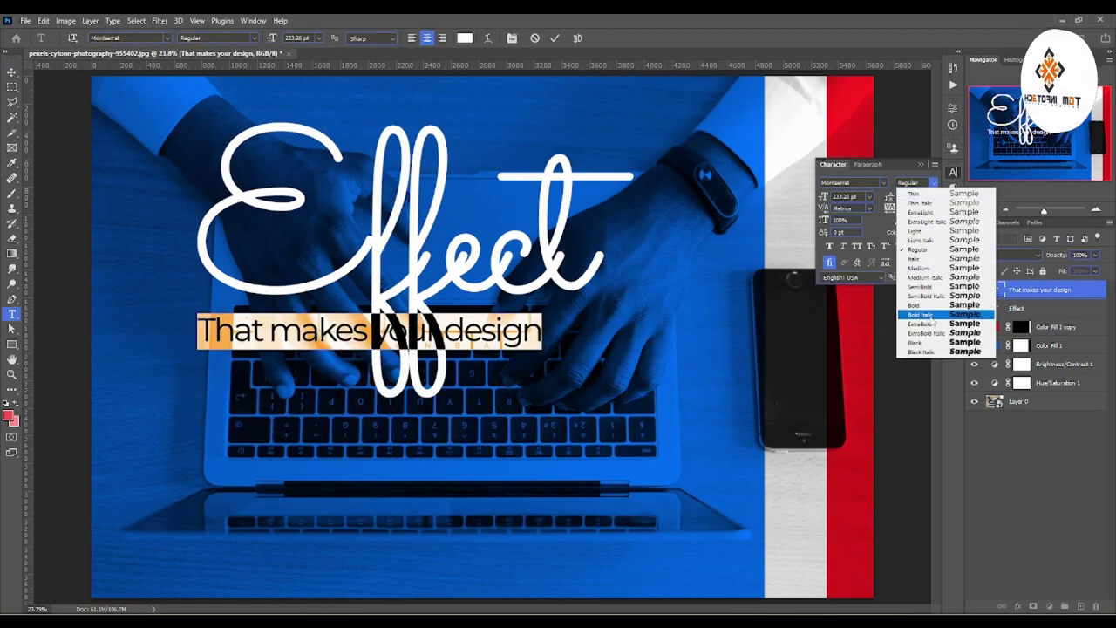
left_click(915, 311)
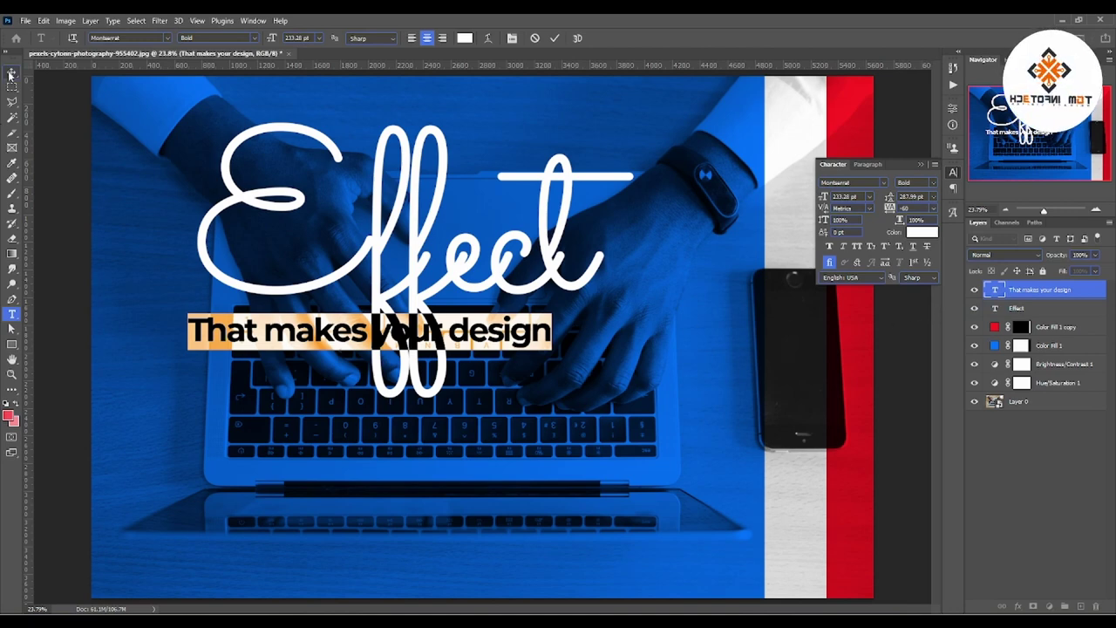
left_click(11, 71)
mouse_move(504, 349)
left_mouse_down()
mouse_move(524, 334)
mouse_move(514, 325)
mouse_move(504, 368)
left_mouse_up()
Change the duplicated line to 'Trendy' and enlarge it beneath the subtitle.
double_click(504, 369)
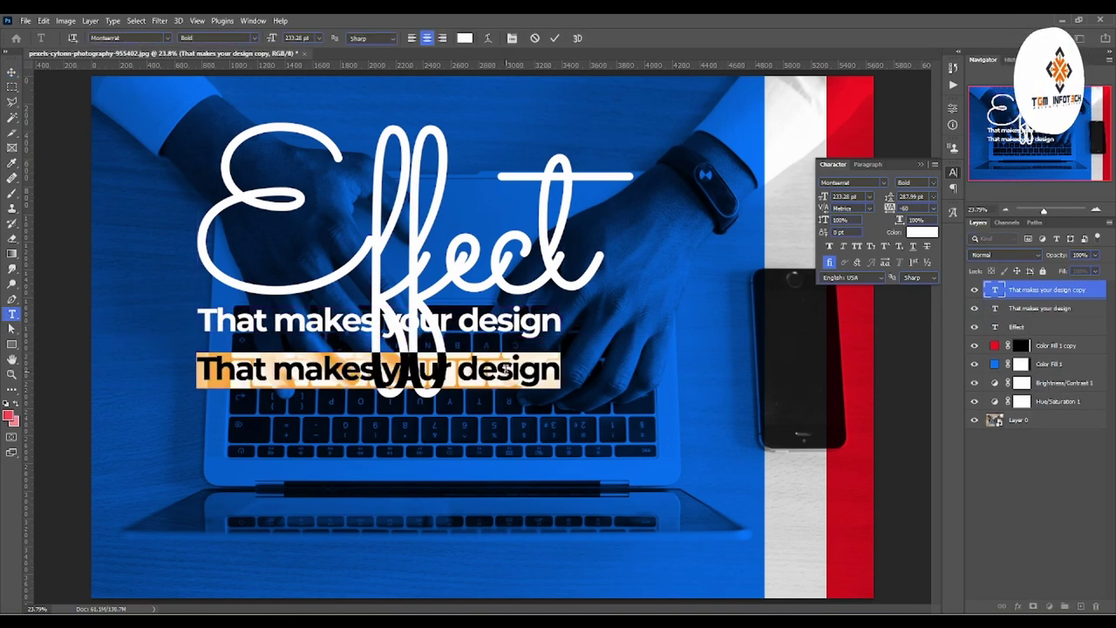
type("Tre")
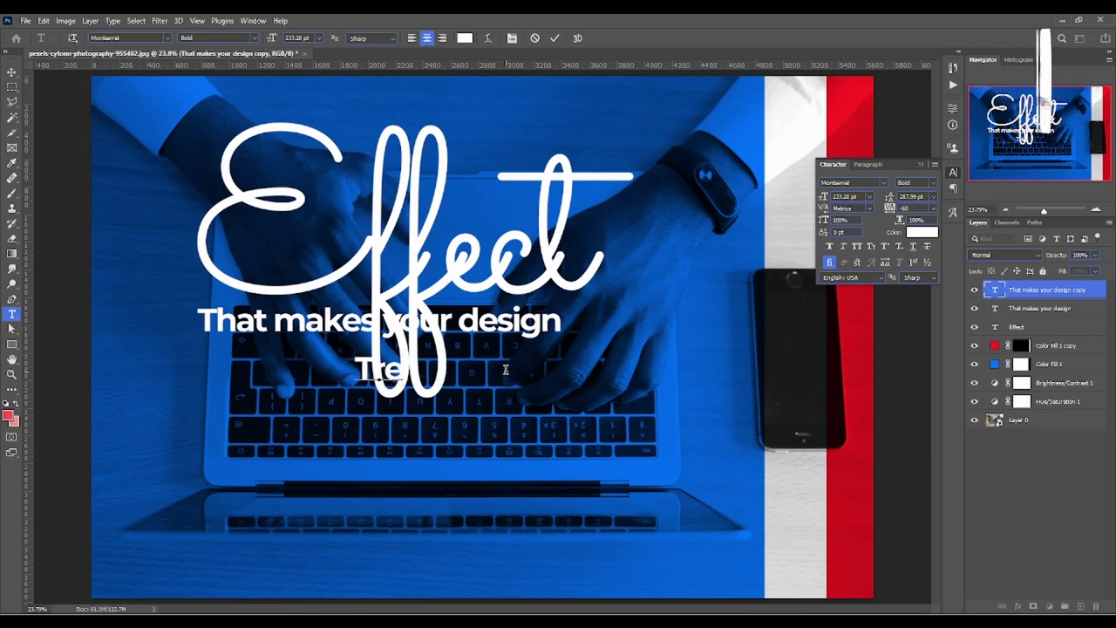
type("ndy")
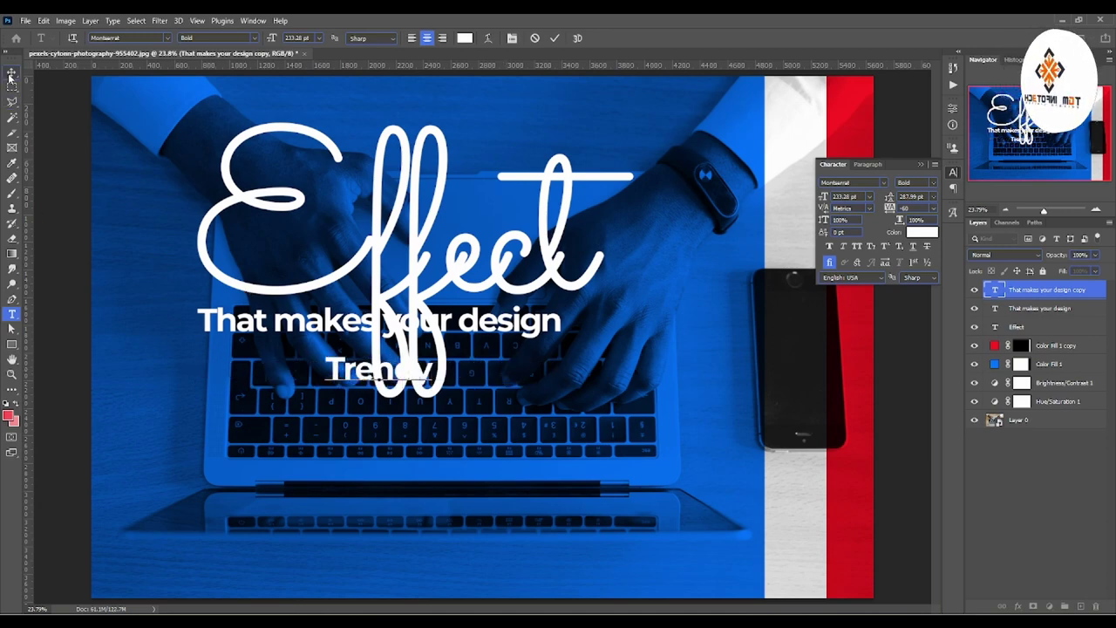
left_click(11, 71)
mouse_move(406, 373)
left_mouse_down()
mouse_move(289, 368)
mouse_move(666, 493)
left_mouse_up()
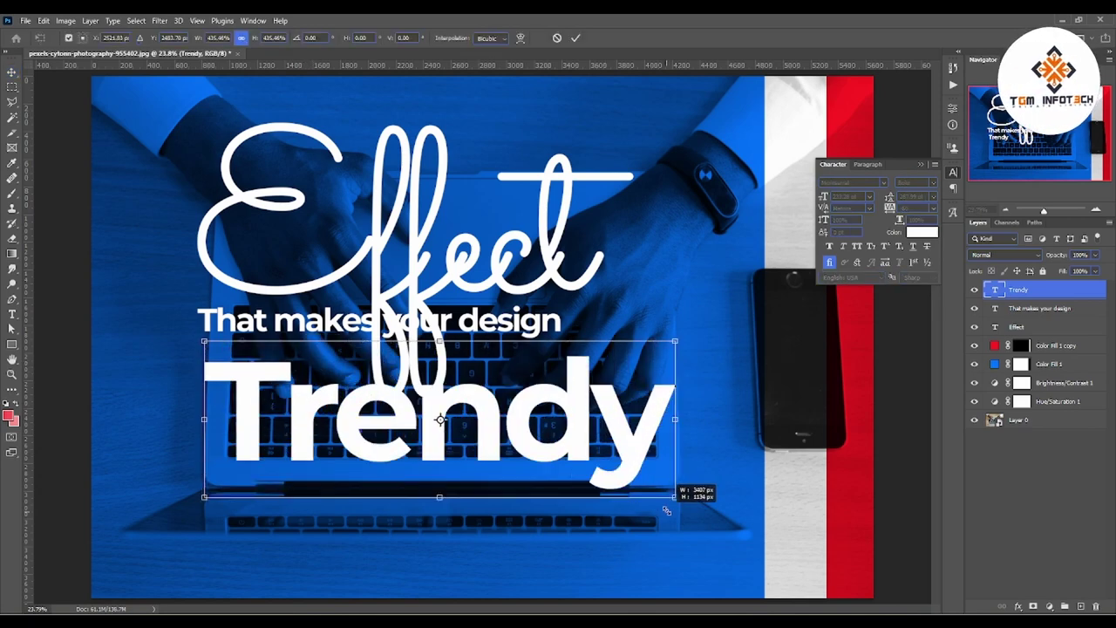
left_click_drag(595, 430, 589, 409)
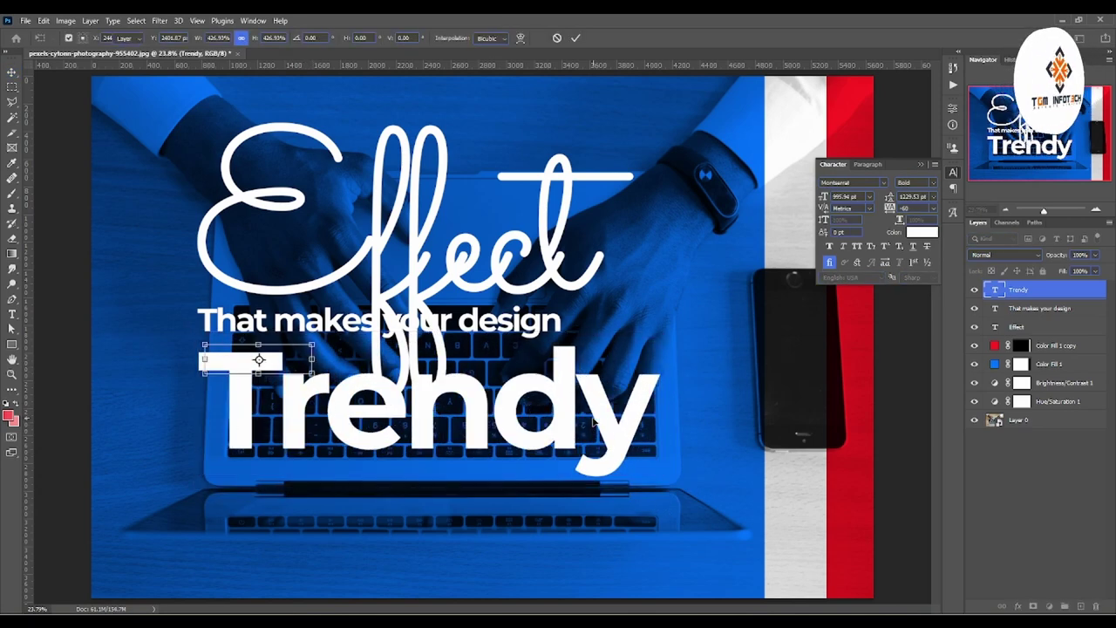
key("Return")
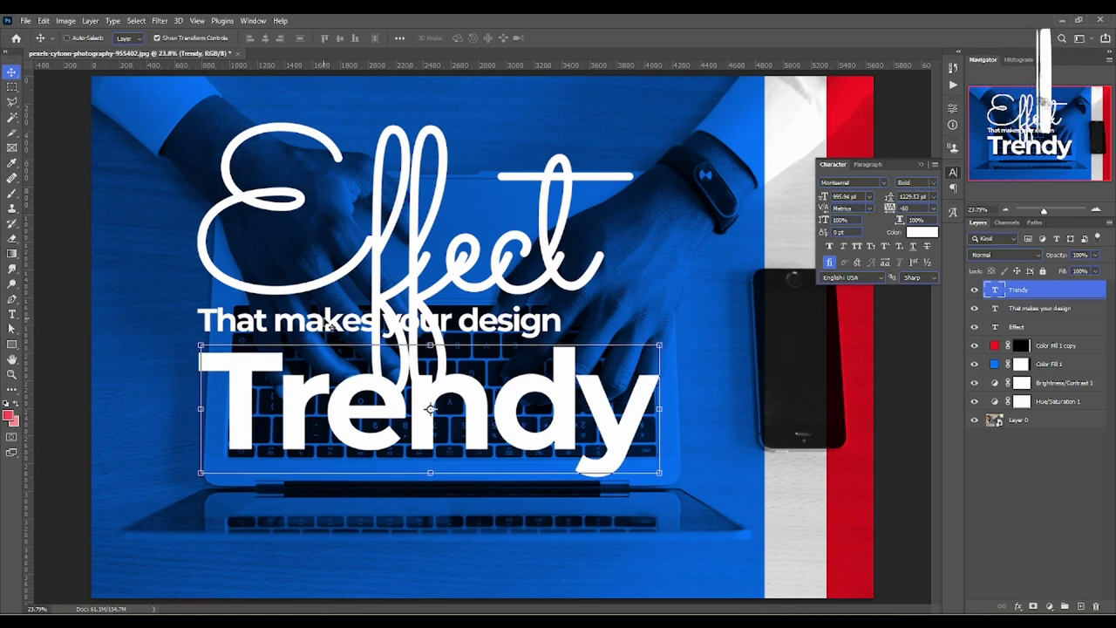
key("Up")
key("Up")
key("Up")
key("Up")
key("Up")
key("Up")
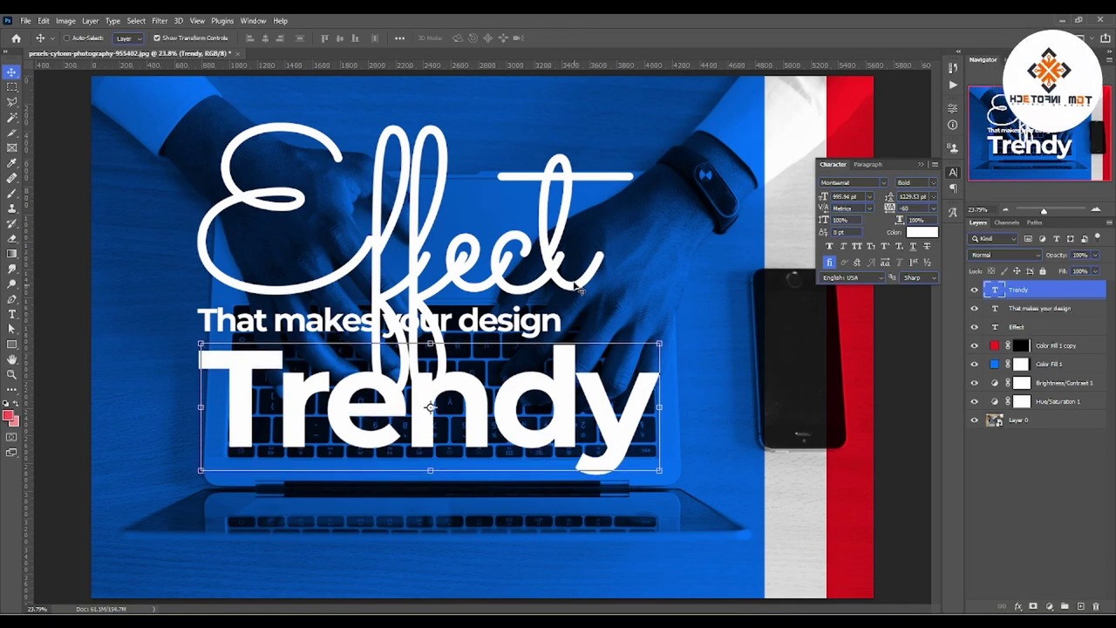
Change the Effect script colour from white to yellow #ffea00.
double_click(994, 326)
left_click(921, 231)
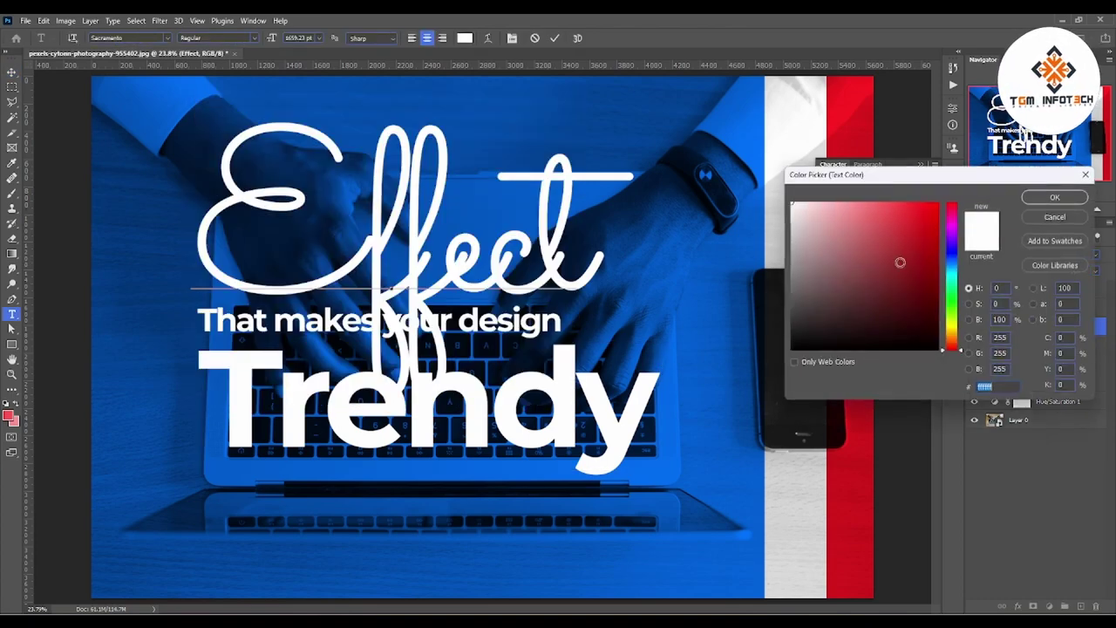
left_click(937, 202)
left_click_drag(951, 347, 953, 329)
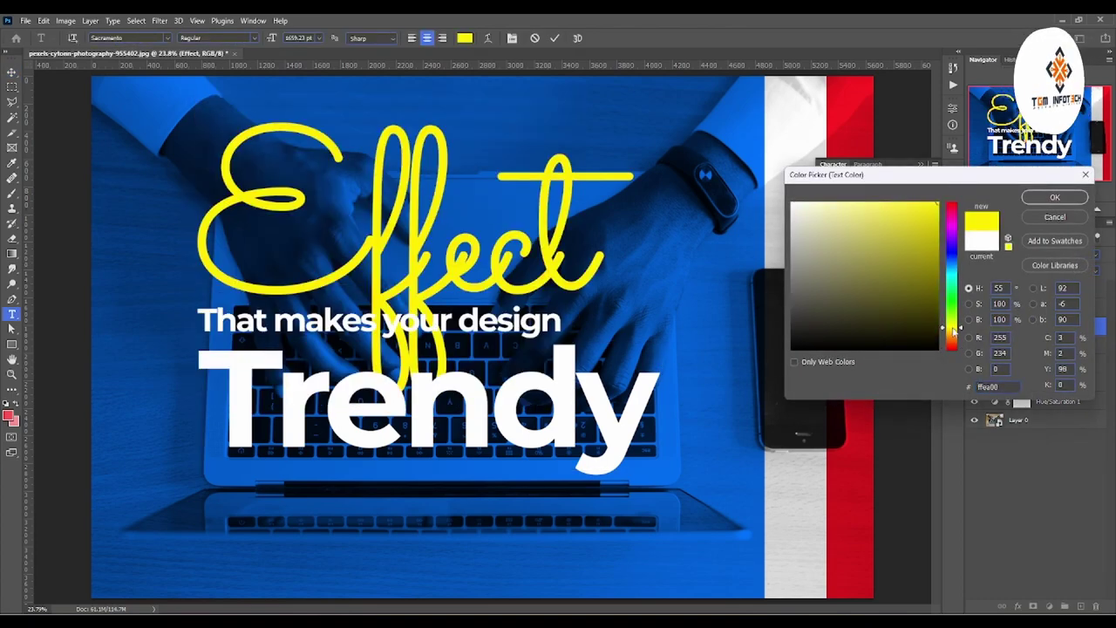
key("Return")
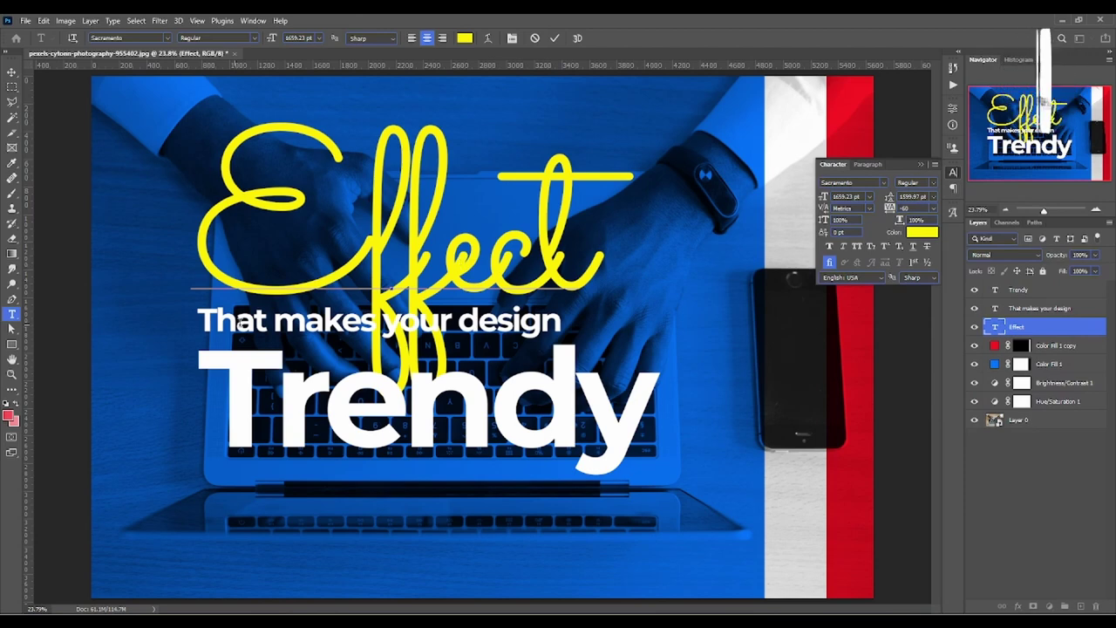
left_click(9, 73)
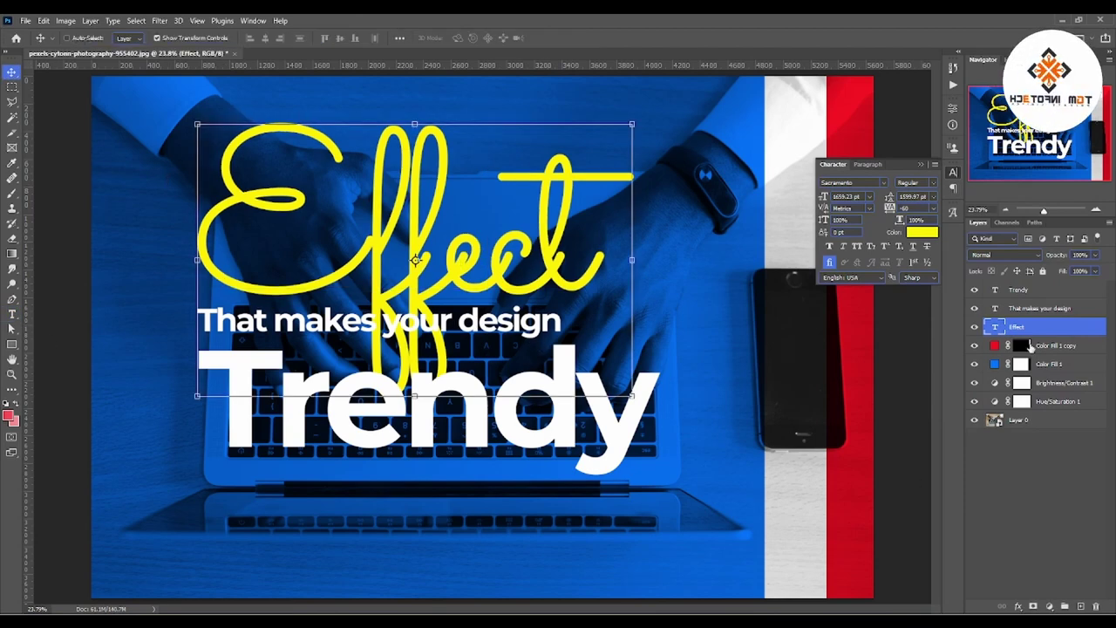
left_click(1037, 311)
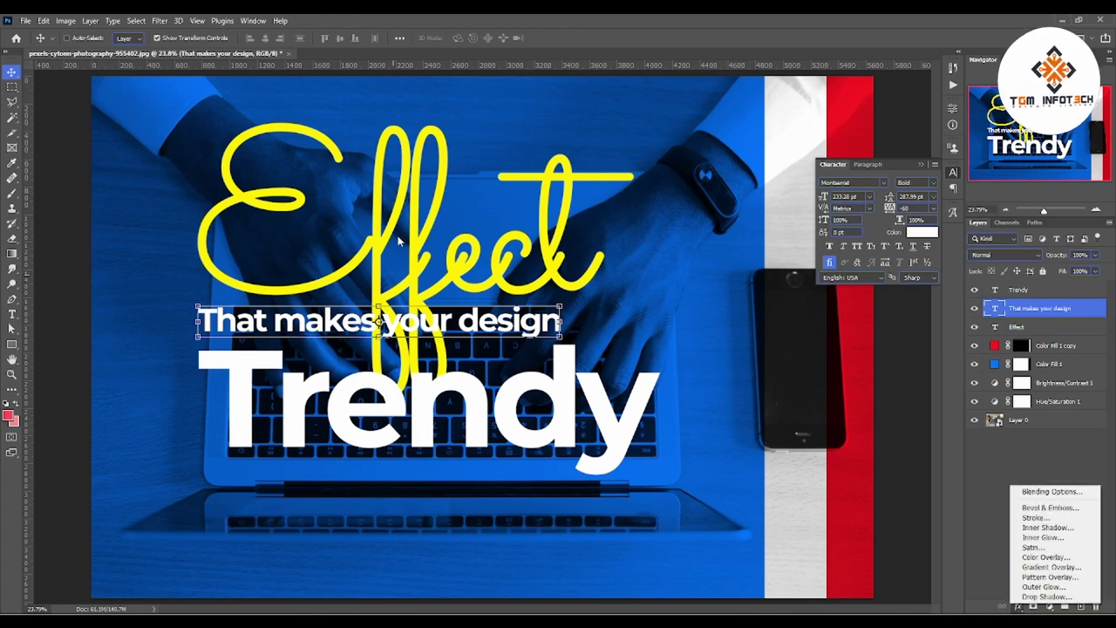
Give the subtitle a drop shadow with size 174 px and 35% opacity.
left_click(1046, 596)
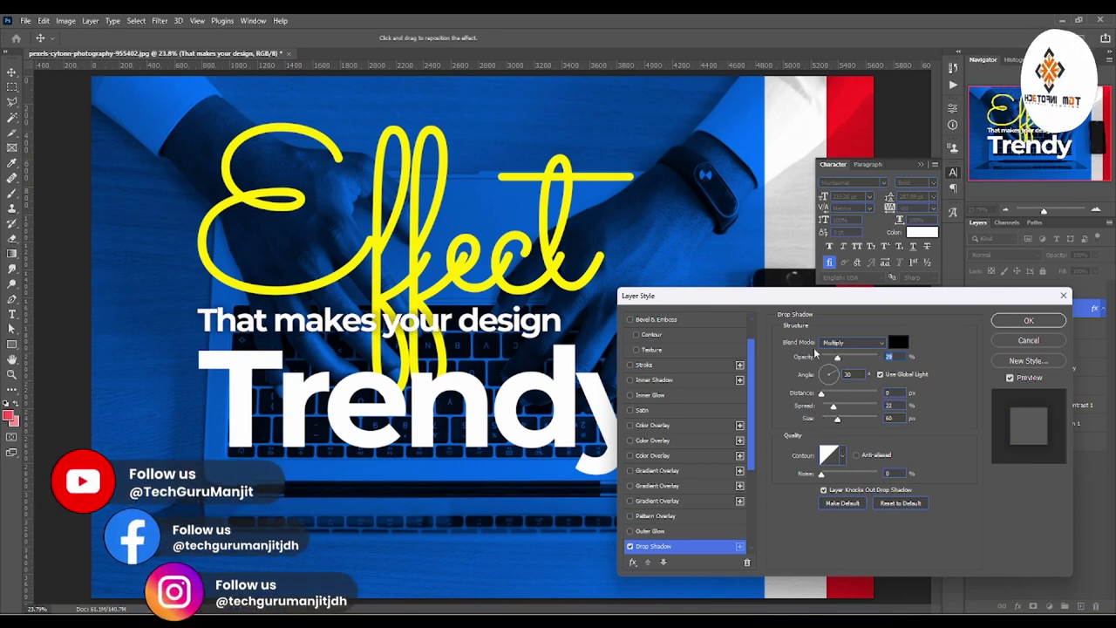
left_click_drag(837, 419, 860, 419)
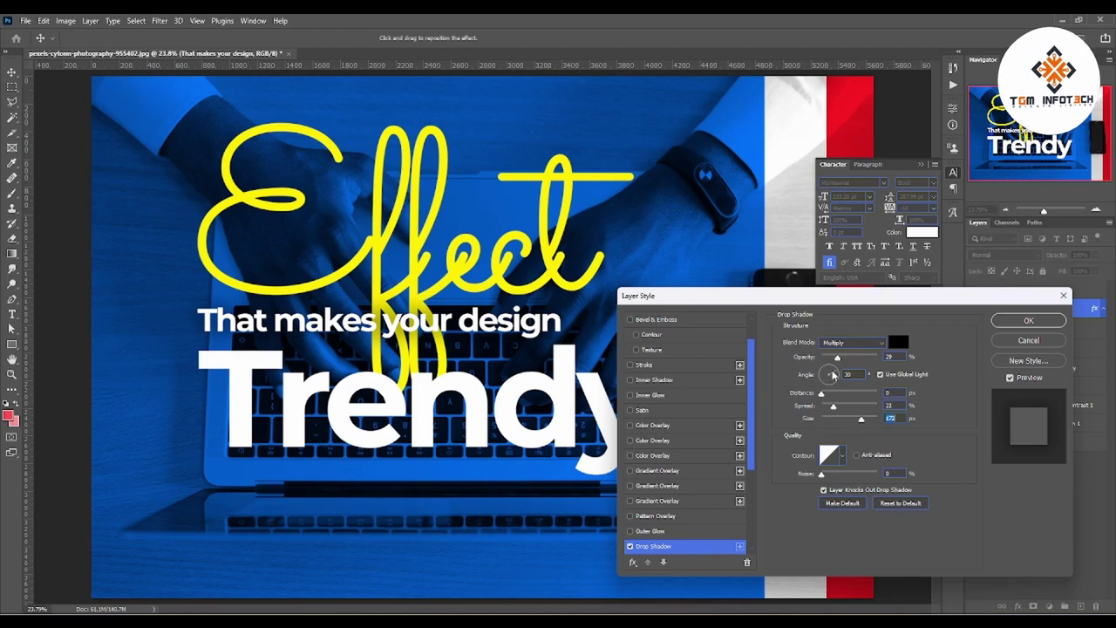
left_click_drag(838, 358, 841, 359)
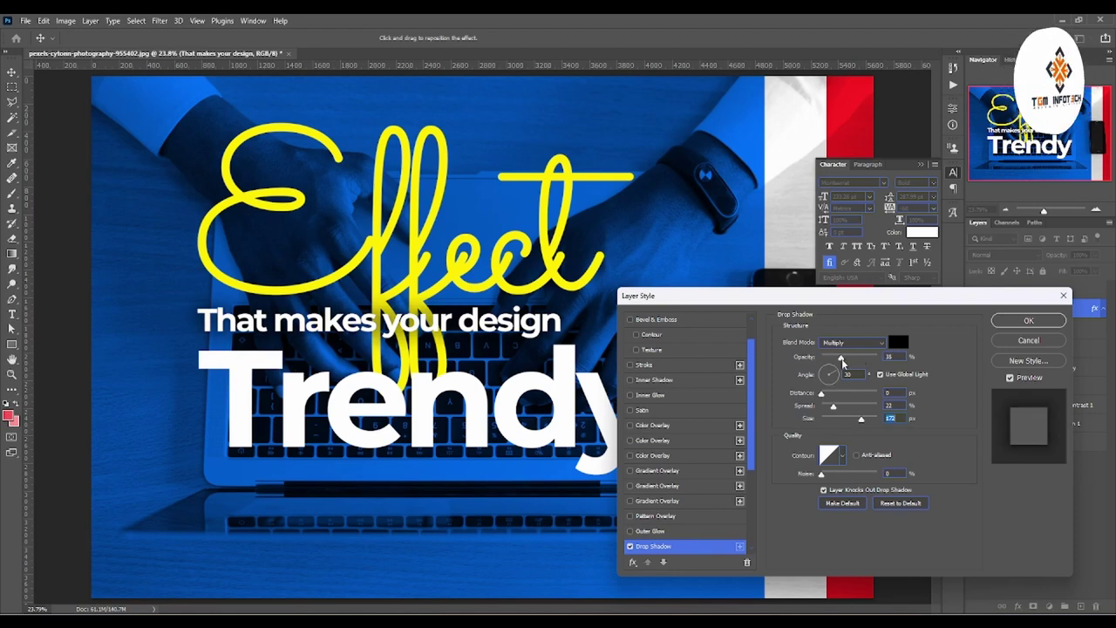
key("Return")
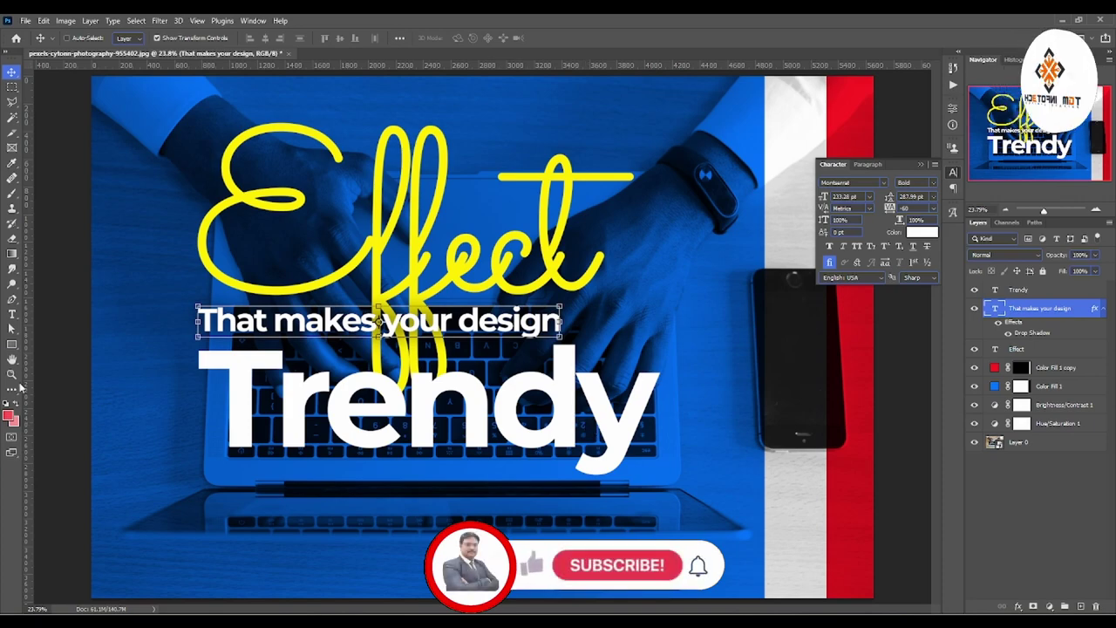
left_click(12, 373)
Draw a rectangle bar across the subtitle line and move it behind the text layer.
left_click_drag(514, 392, 558, 392)
left_click(11, 344)
mouse_move(142, 288)
left_mouse_down()
mouse_move(162, 317)
mouse_move(584, 334)
left_mouse_up()
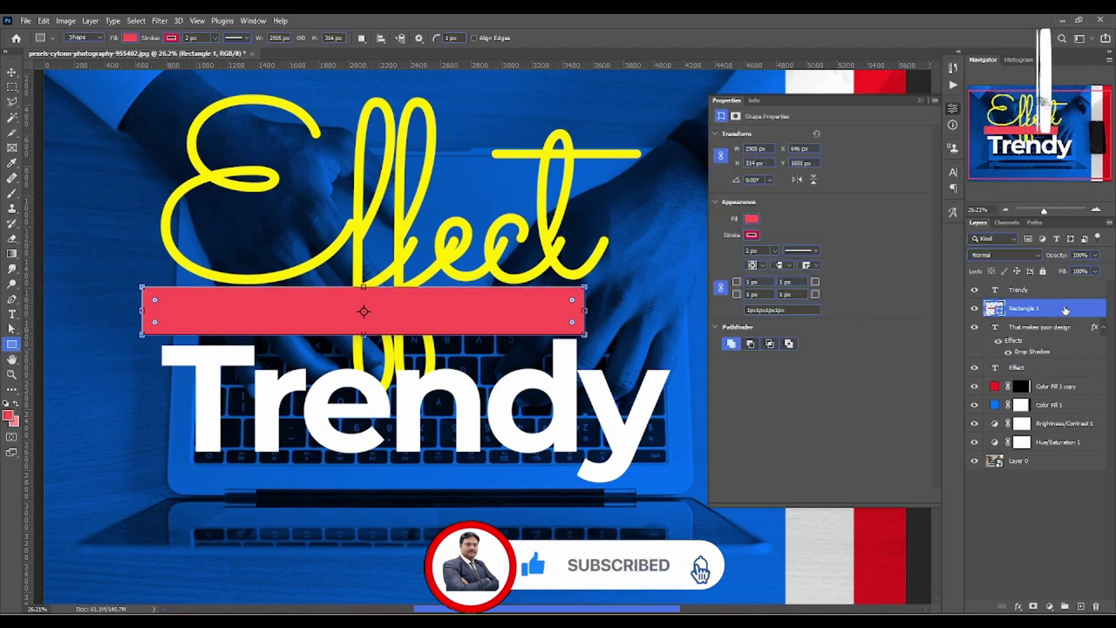
left_click_drag(1065, 310, 1046, 358)
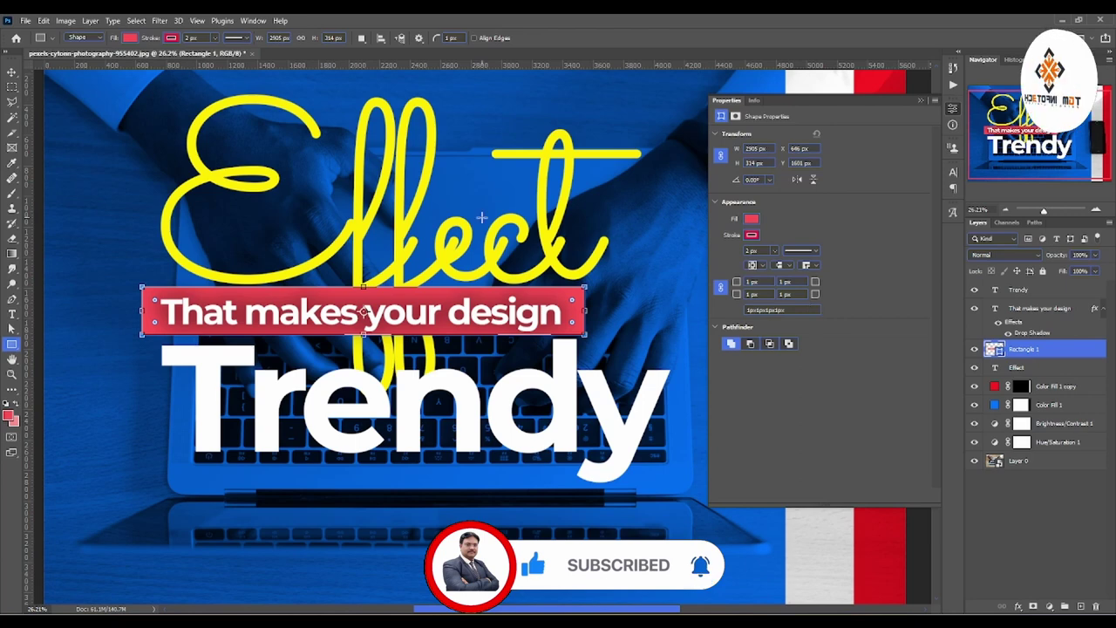
Fill Rectangle 1 with blue to form the banner.
left_click(751, 234)
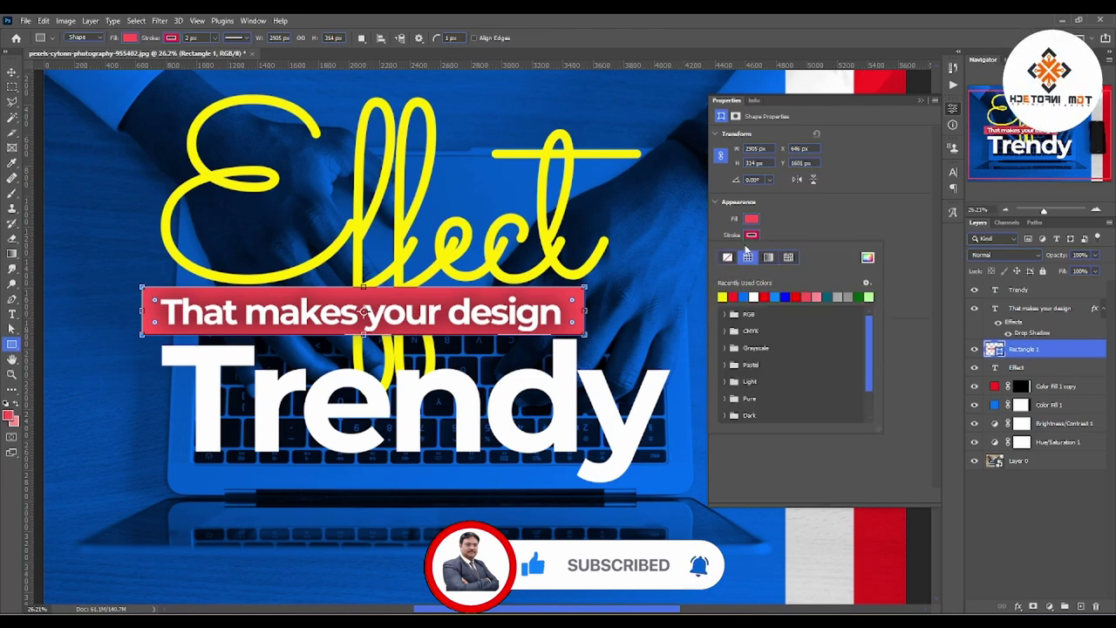
left_click(751, 219)
left_click(751, 219)
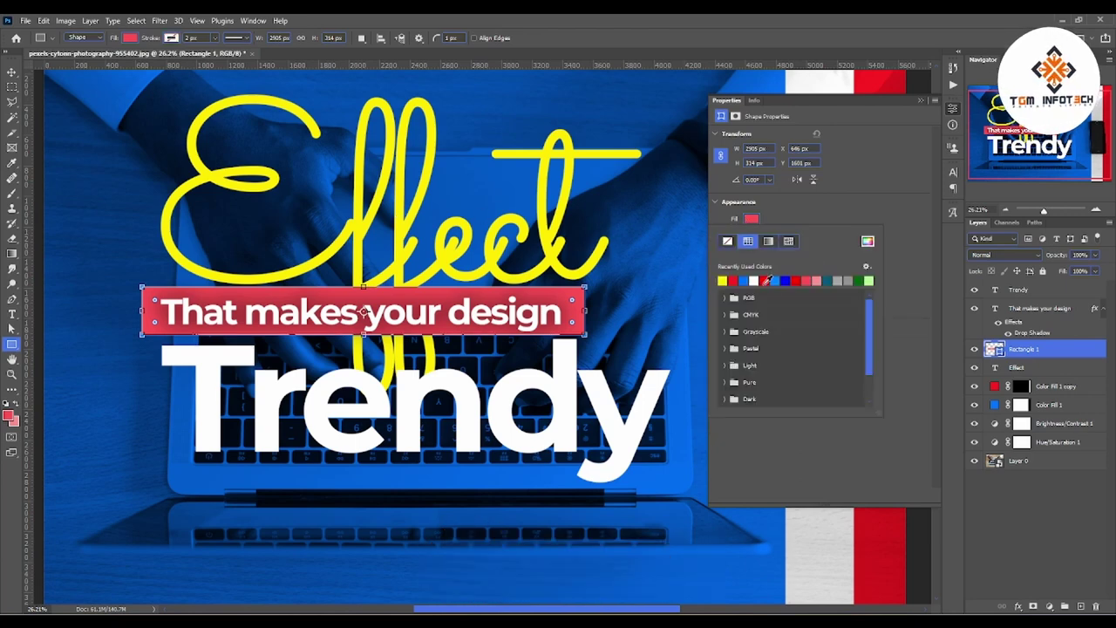
left_click(743, 280)
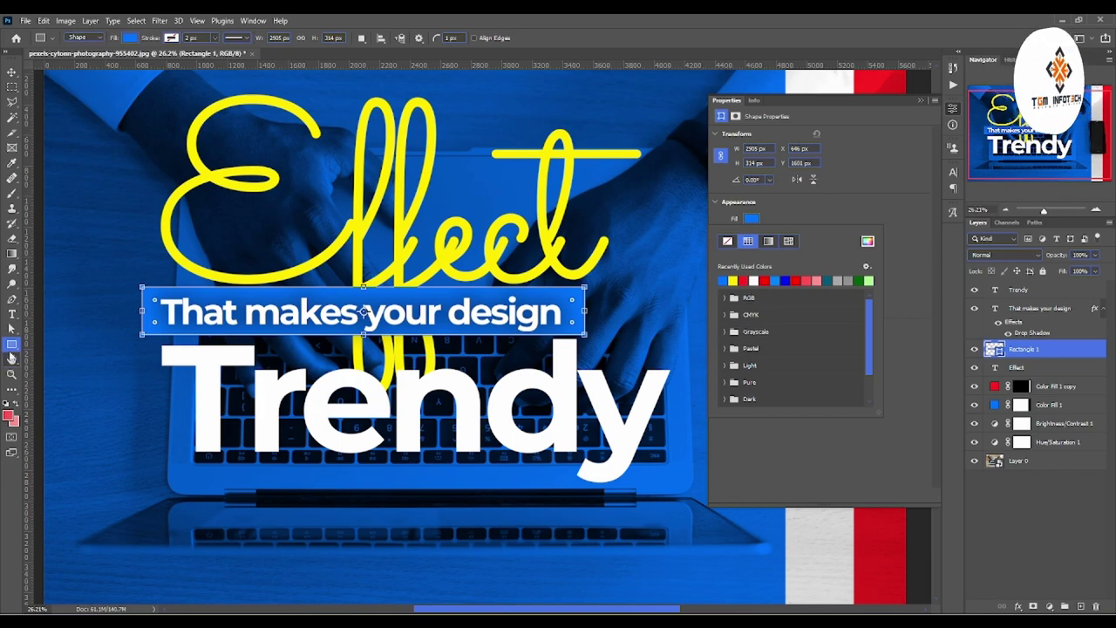
left_click(12, 373)
left_click(390, 350)
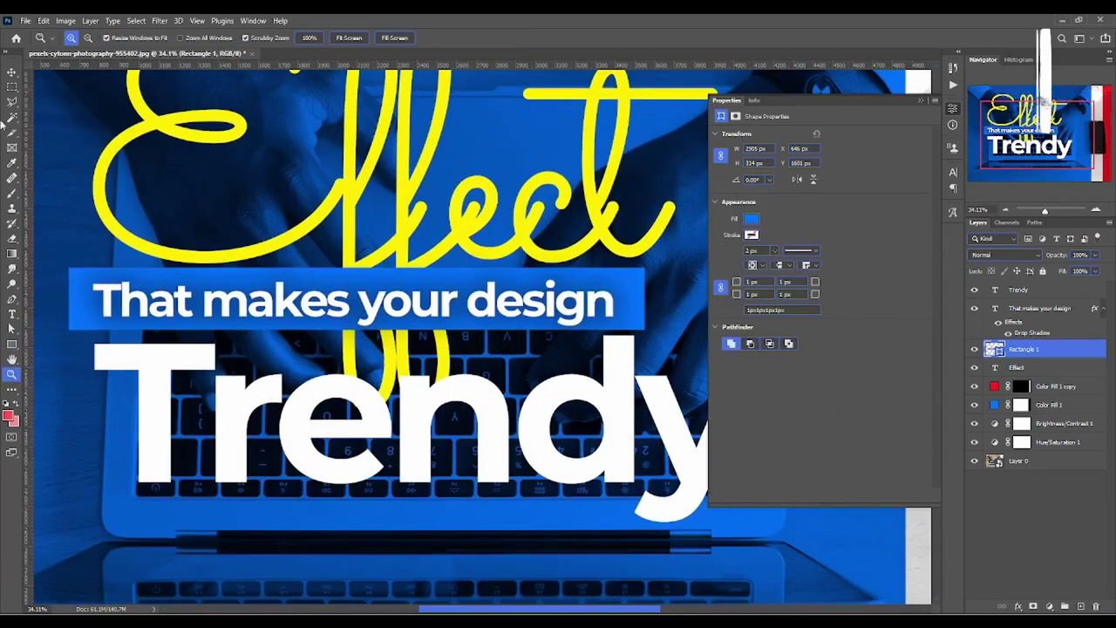
Hide the subtitle's drop shadow and nudge the text up slightly.
key("v")
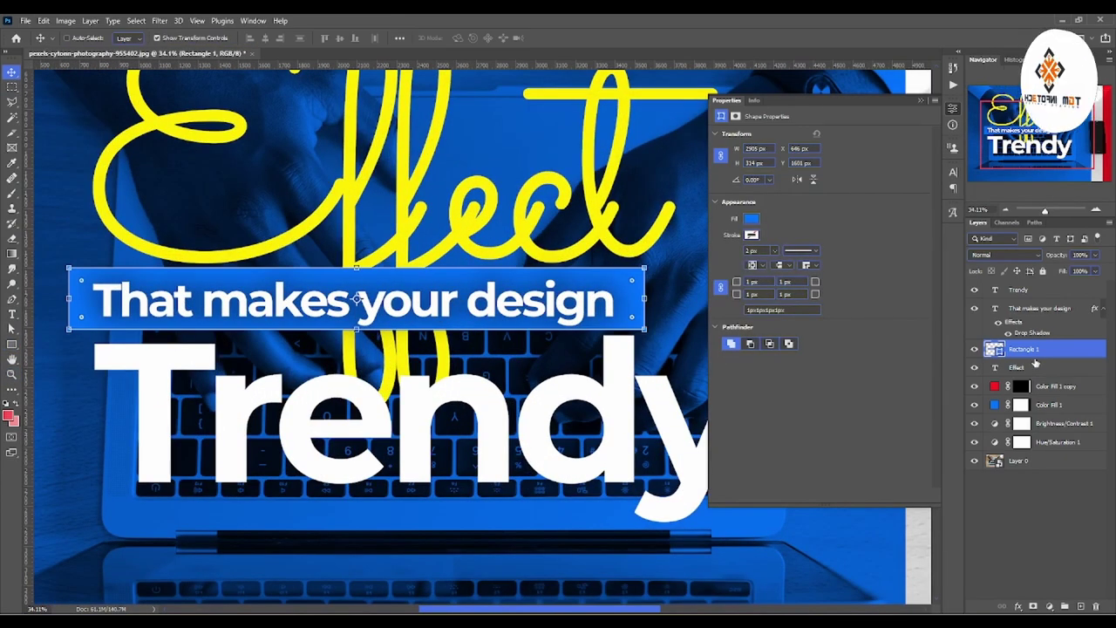
left_click(993, 329)
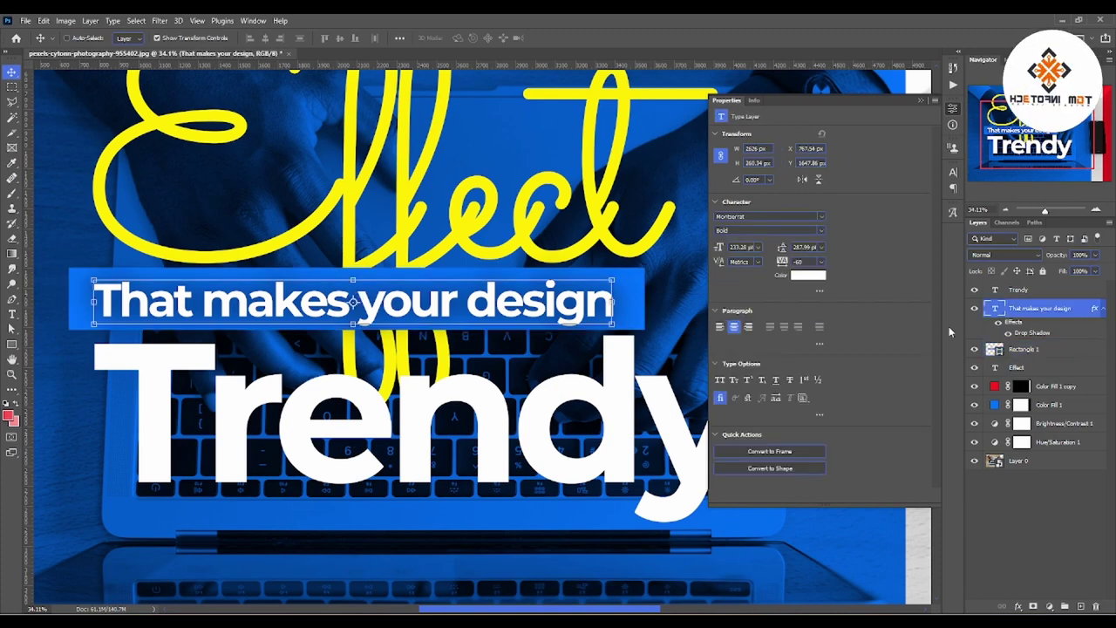
left_click(1008, 334)
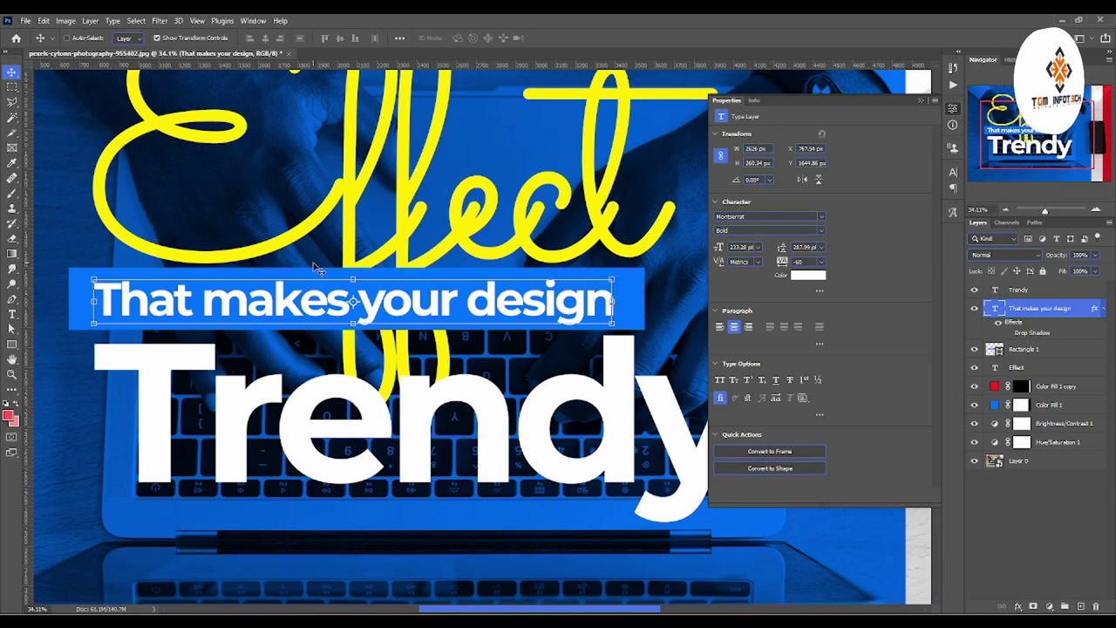
key("Up")
key("Up")
key("Up")
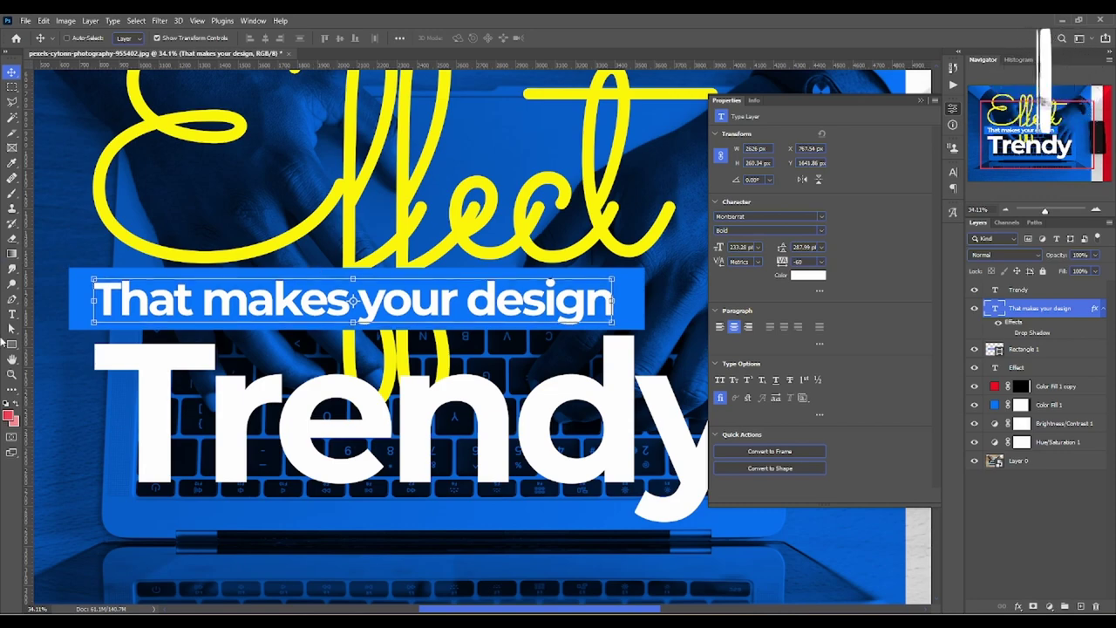
left_click(11, 374)
Zoom out, close the Properties panel, and fit the whole poster in the window.
left_click_drag(446, 347, 378, 349)
left_click_drag(511, 358, 494, 344)
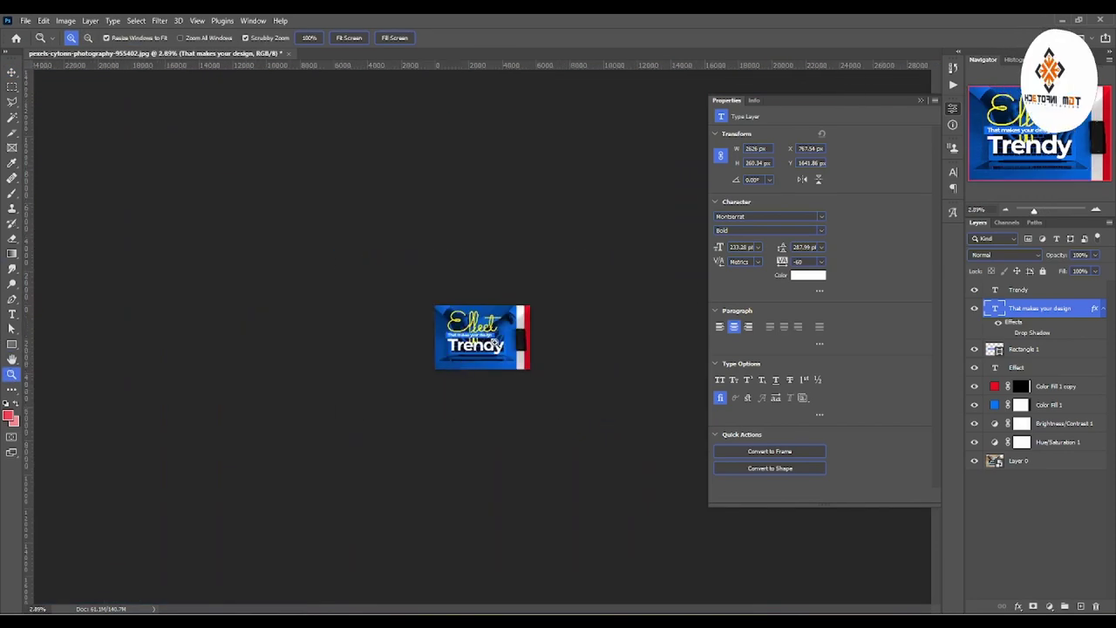
left_click(920, 100)
key("ctrl+0")
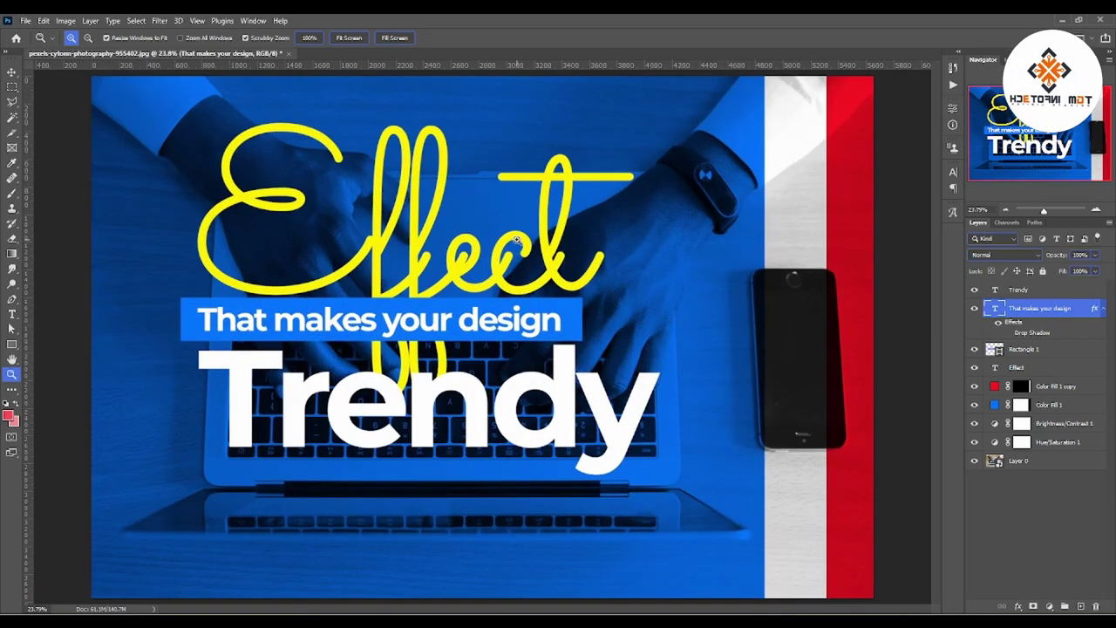
left_click(11, 71)
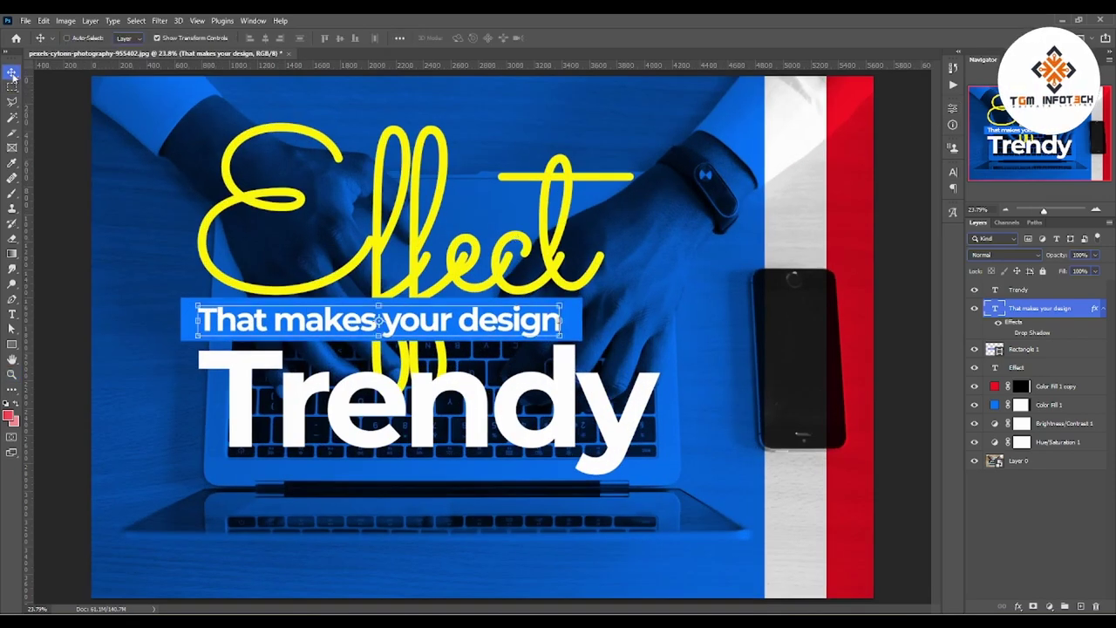